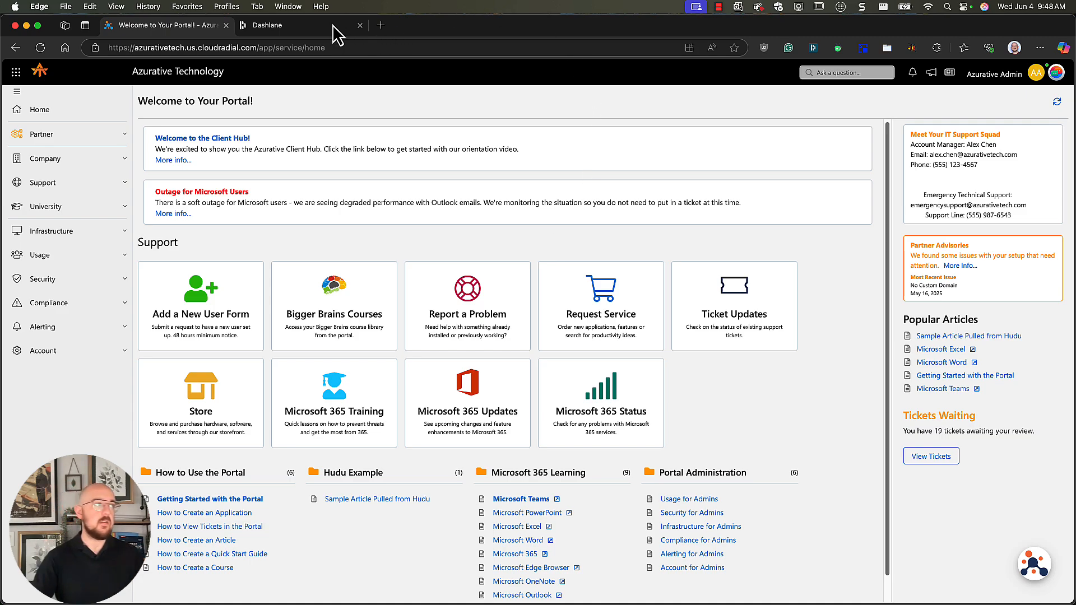
# Close the Dashlane tab, open a Microsoft 365 user's record under Usage, and display that user's role assignments
pyautogui.click(360, 26)
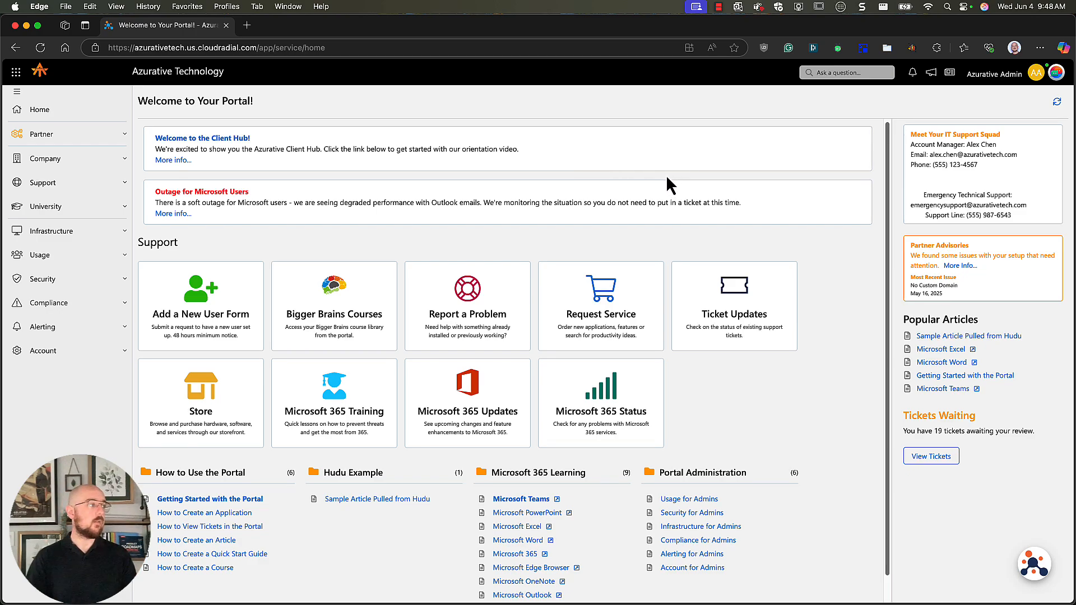
pyautogui.click(115, 257)
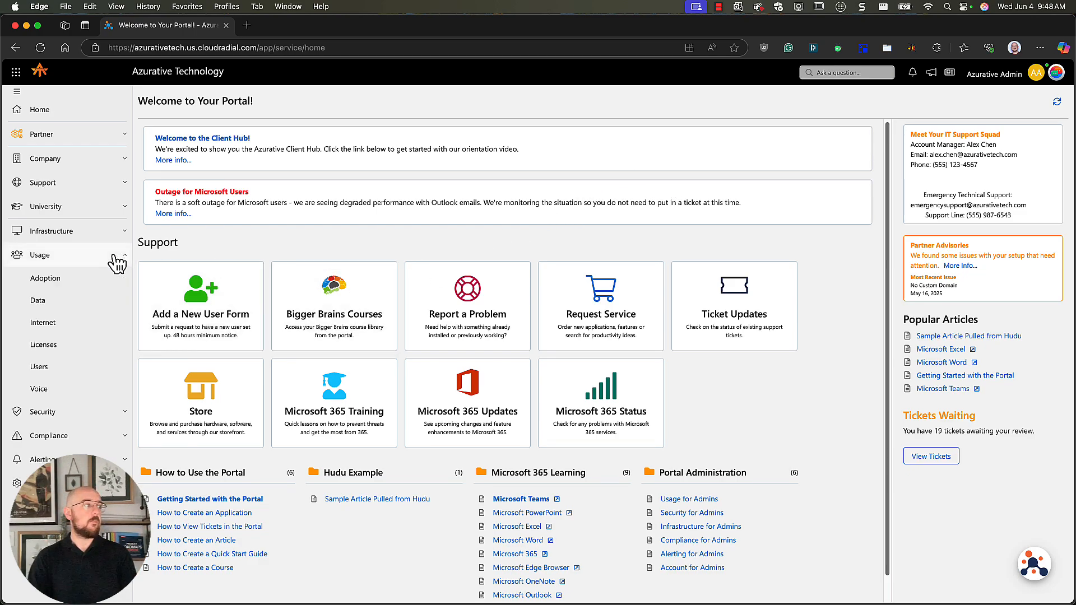
pyautogui.click(90, 371)
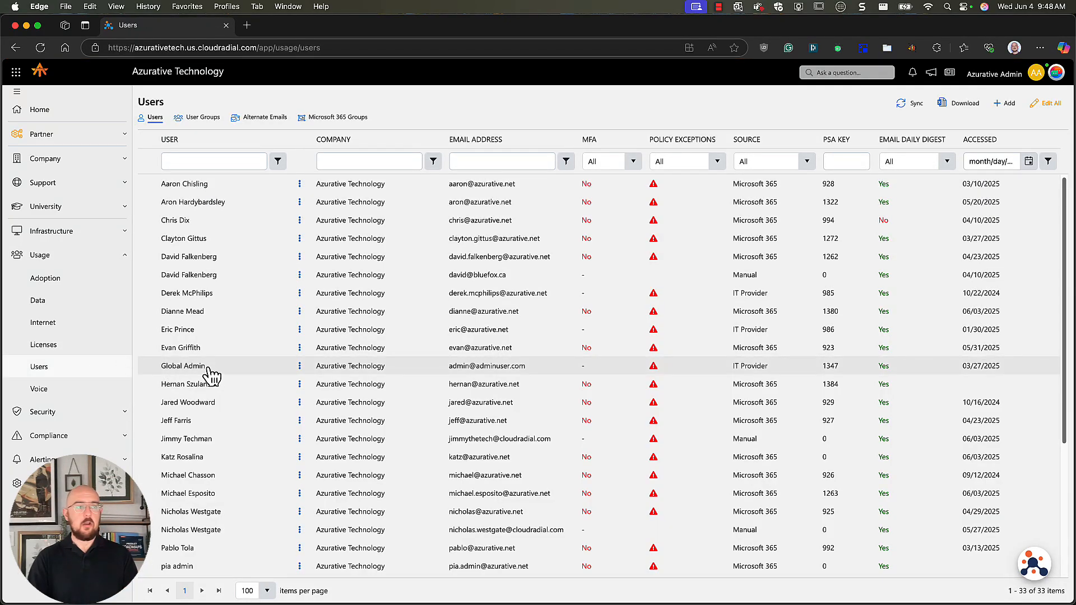
pyautogui.scroll(-5, 212, 376)
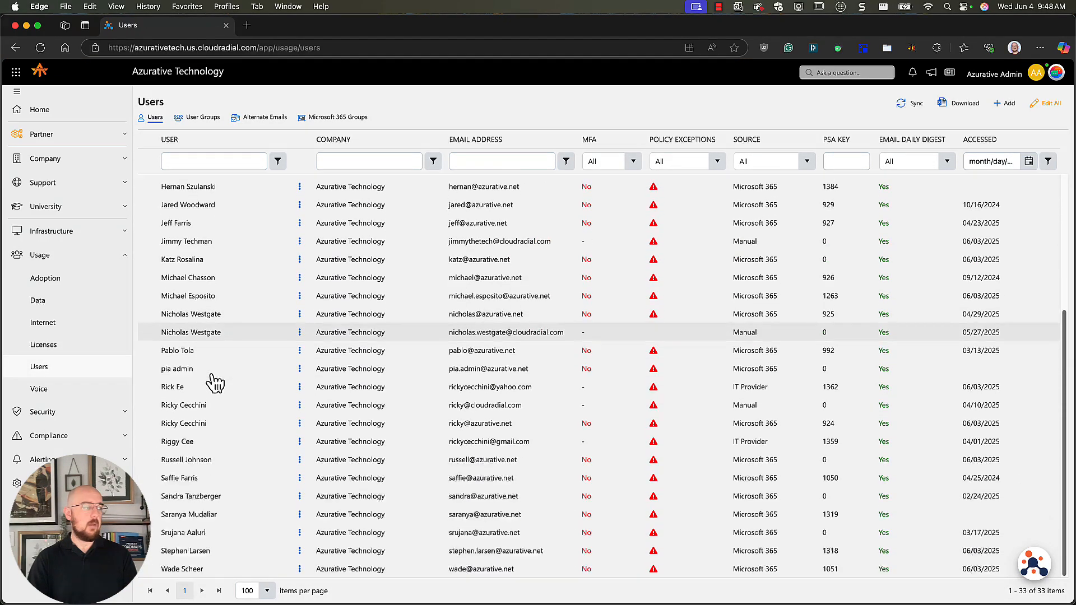
pyautogui.click(242, 472)
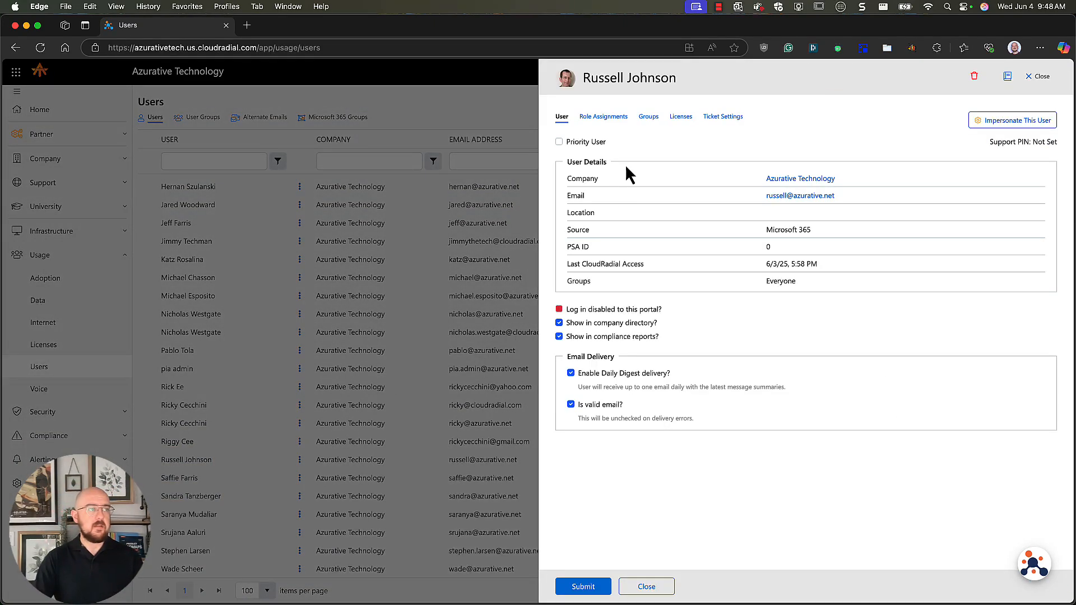
pyautogui.click(621, 118)
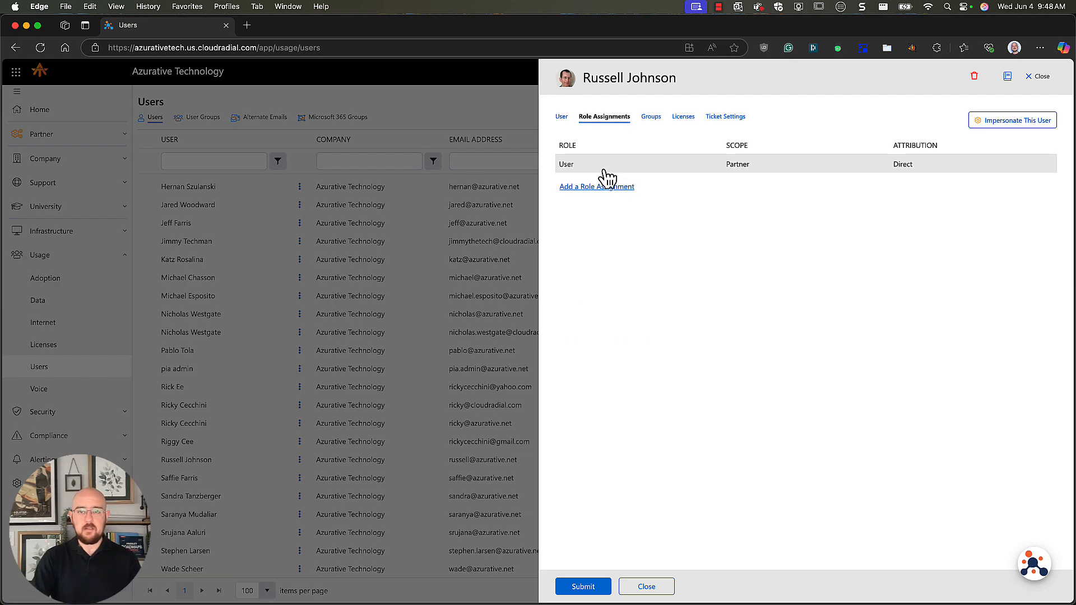
# Impersonate the user in a separate portal session, return to the admin session and close the user's record
pyautogui.click(979, 120)
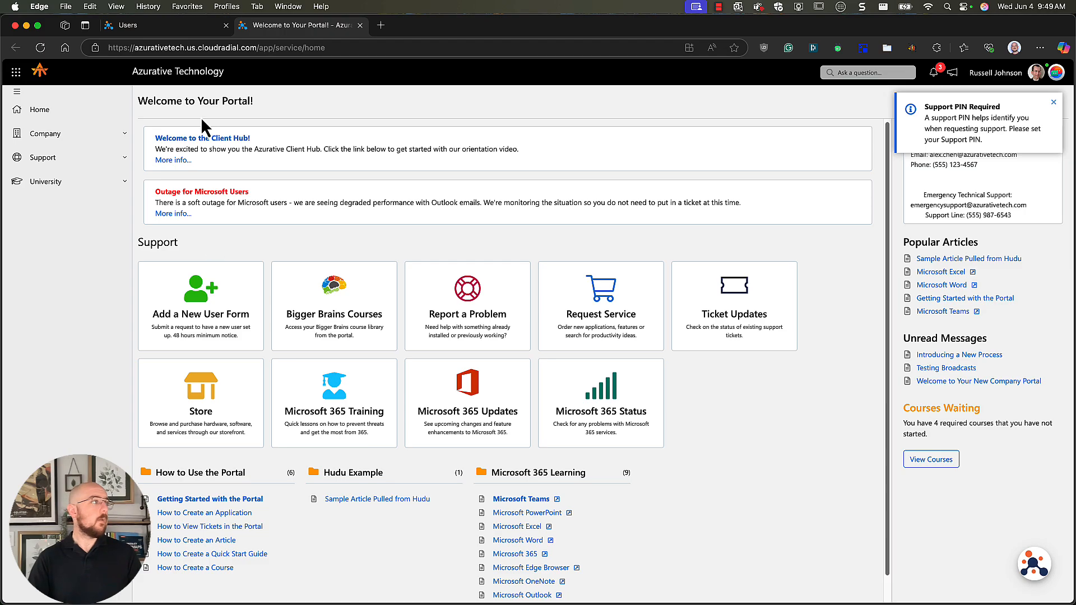
pyautogui.click(196, 28)
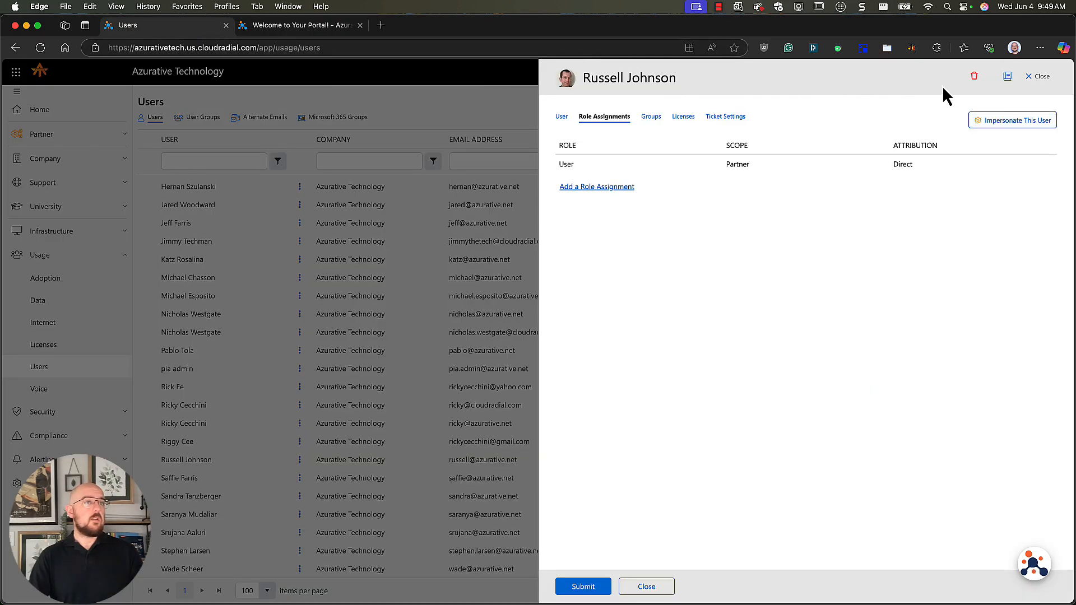
pyautogui.click(1040, 77)
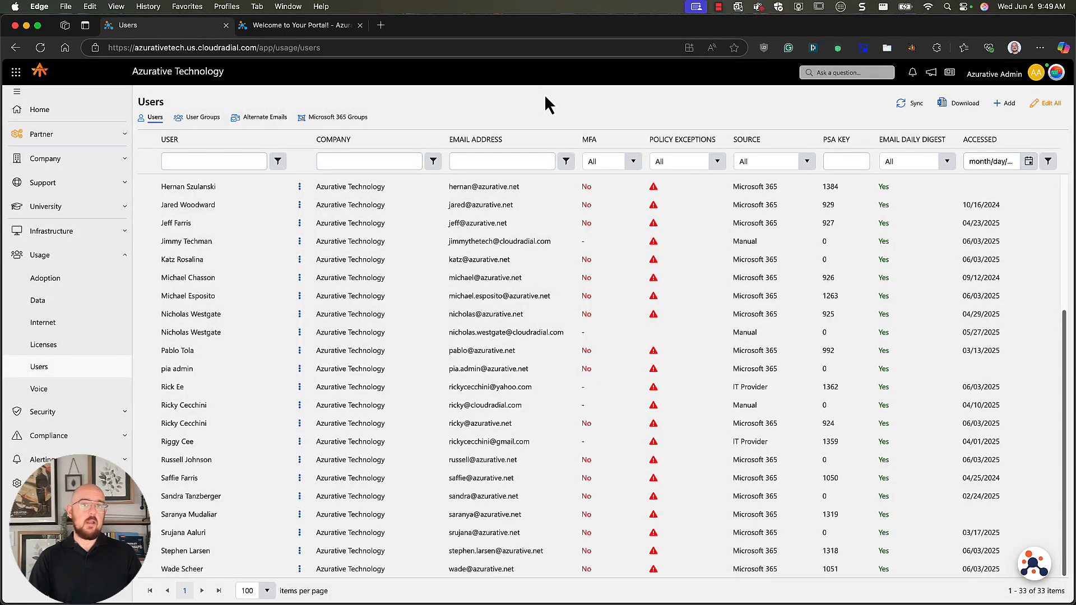
# Open the list of roles in the Partner security area
pyautogui.click(98, 138)
pyautogui.click(81, 381)
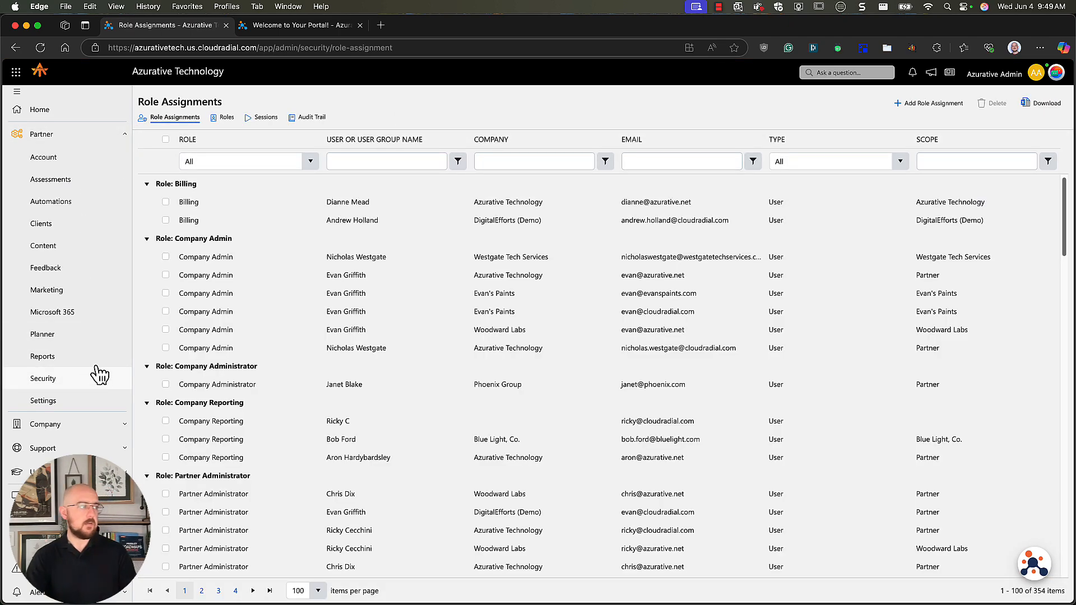
pyautogui.click(222, 119)
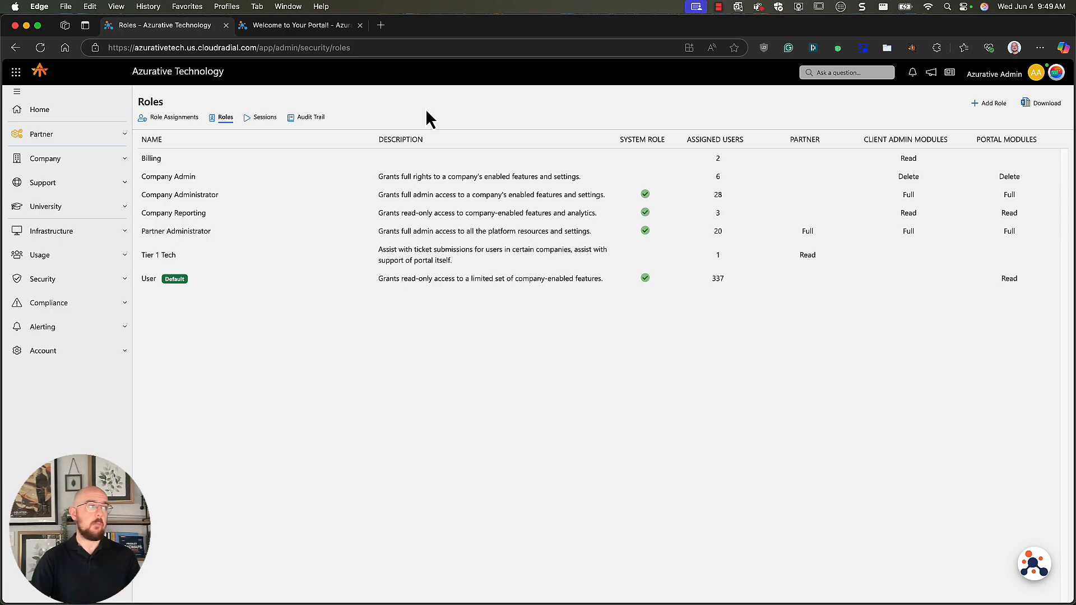
# Start a new role and name it Account Manager
pyautogui.click(992, 104)
pyautogui.click(784, 142)
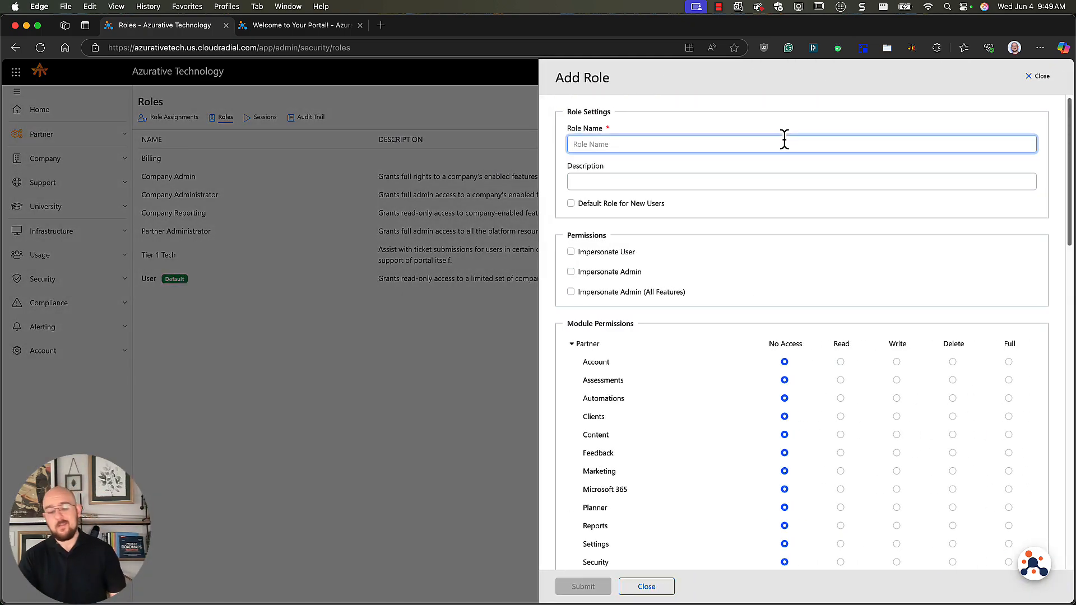
pyautogui.write('Accm')
pyautogui.press('BackSpace')
pyautogui.write('ount Mng')
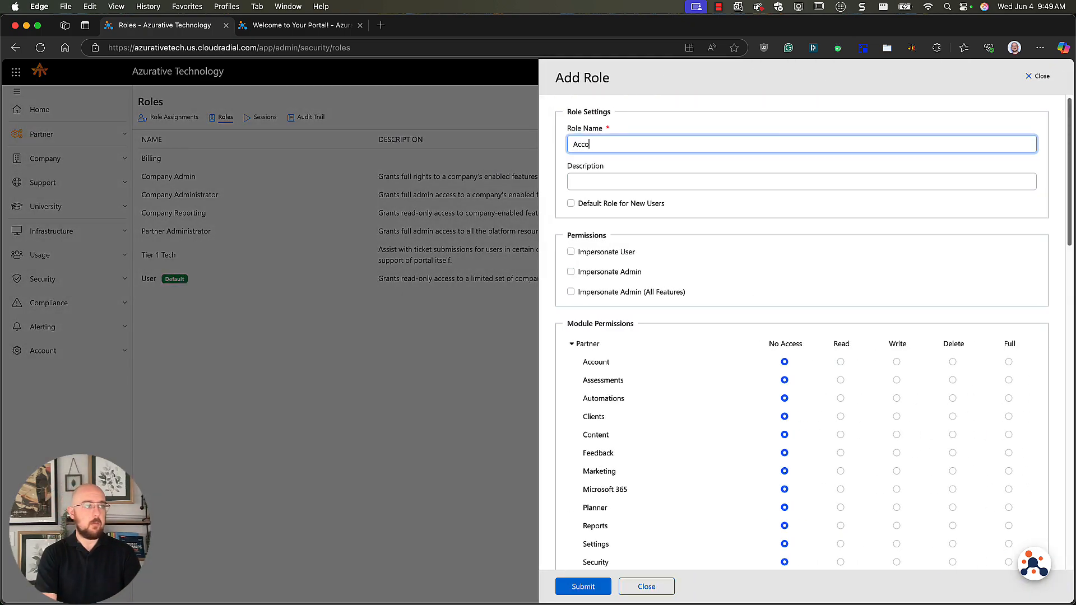
pyautogui.press('BackSpace')
pyautogui.press('BackSpace')
pyautogui.write('anager')
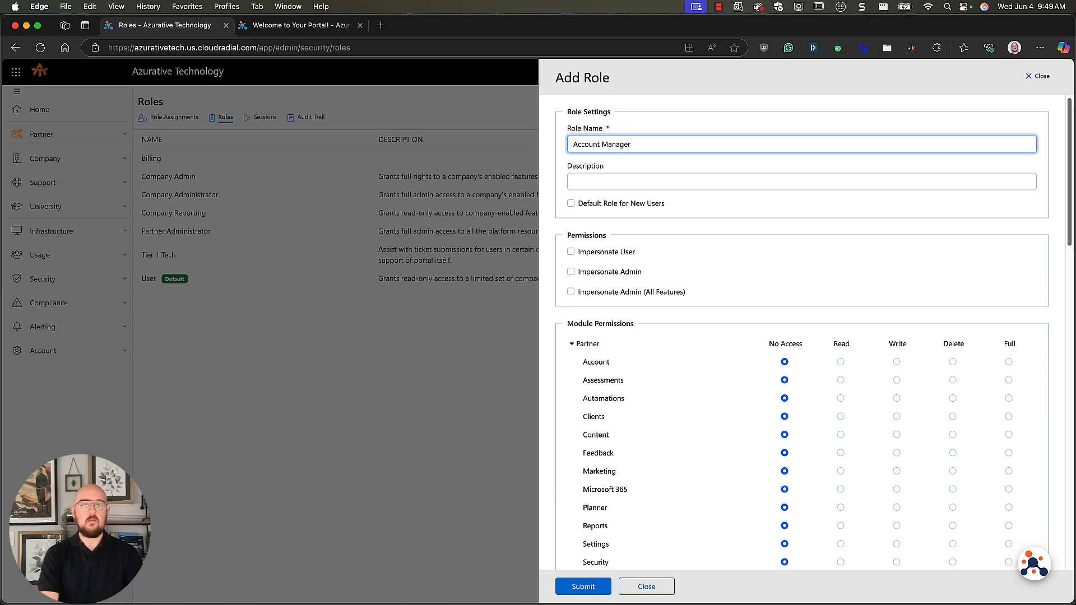
pyautogui.press('Tab')
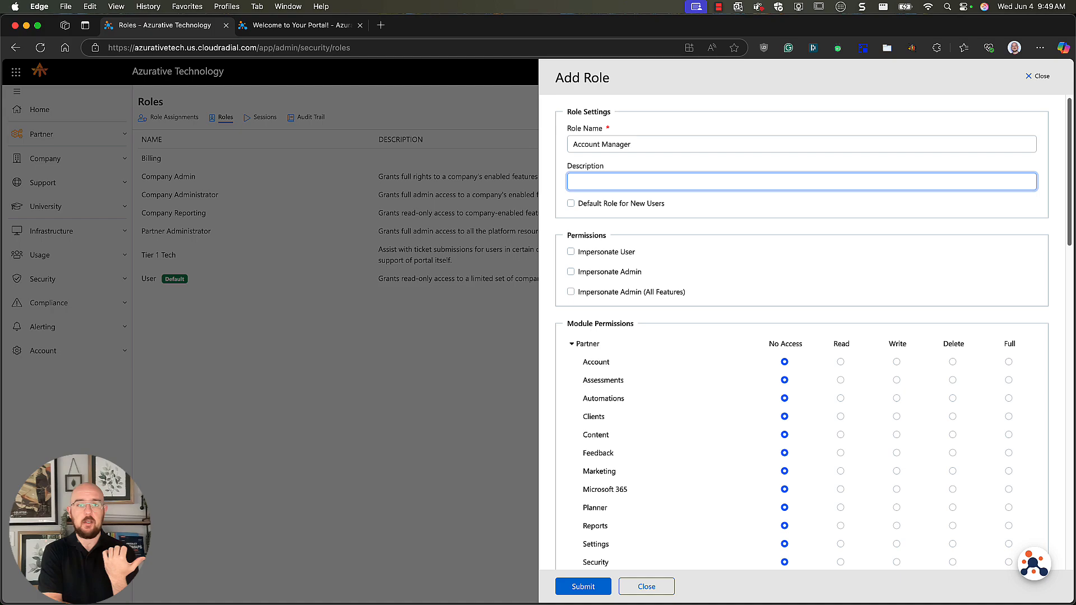
# Leave the description empty and grant the role the Impersonate Admin and Impersonate Admin (All Features) permissions
pyautogui.click(814, 163)
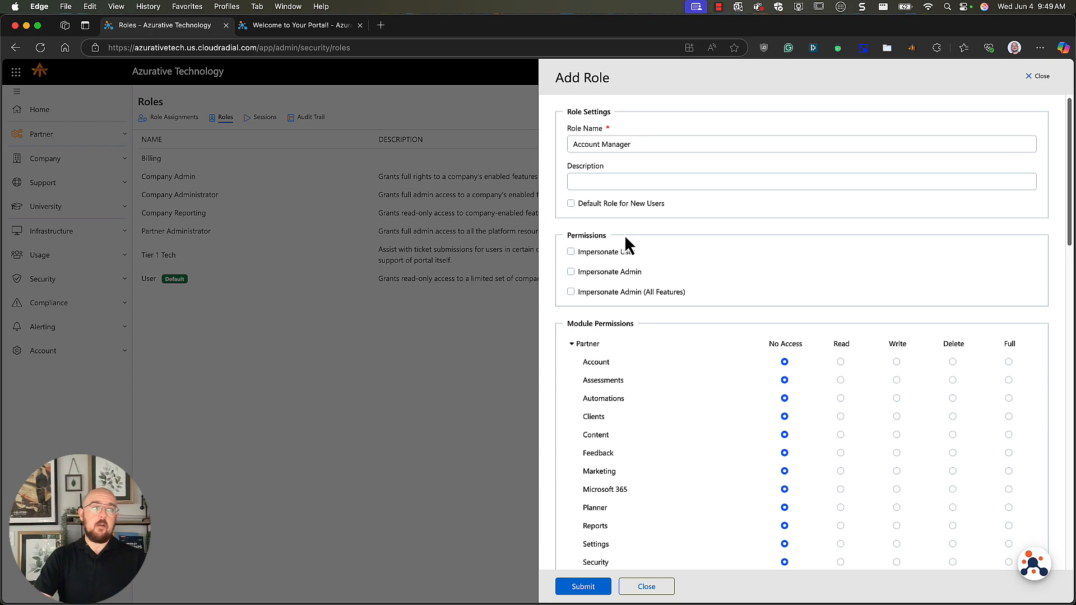
pyautogui.click(634, 277)
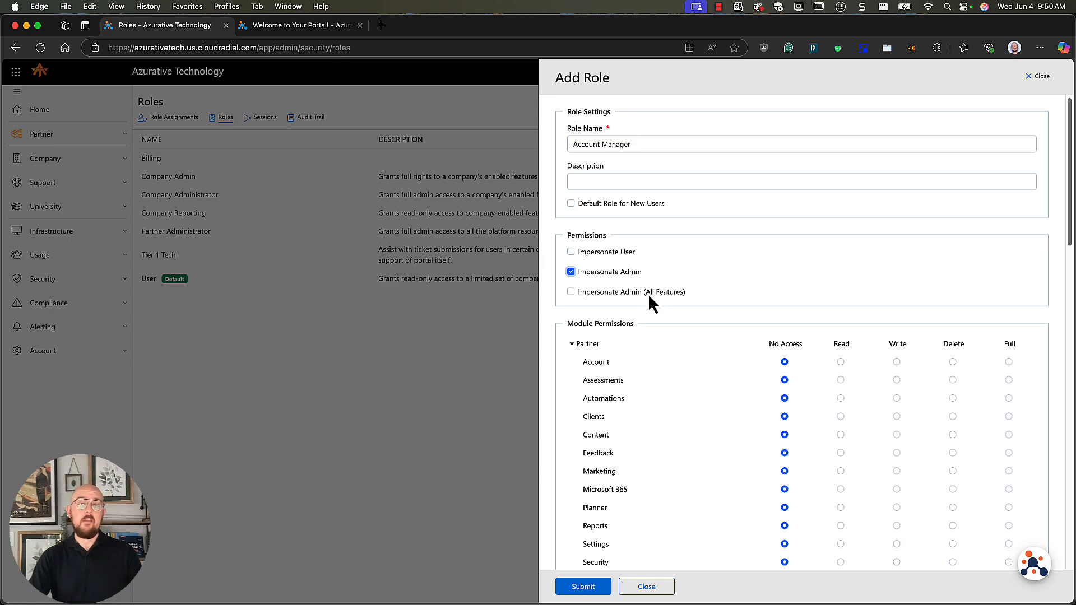
pyautogui.click(648, 294)
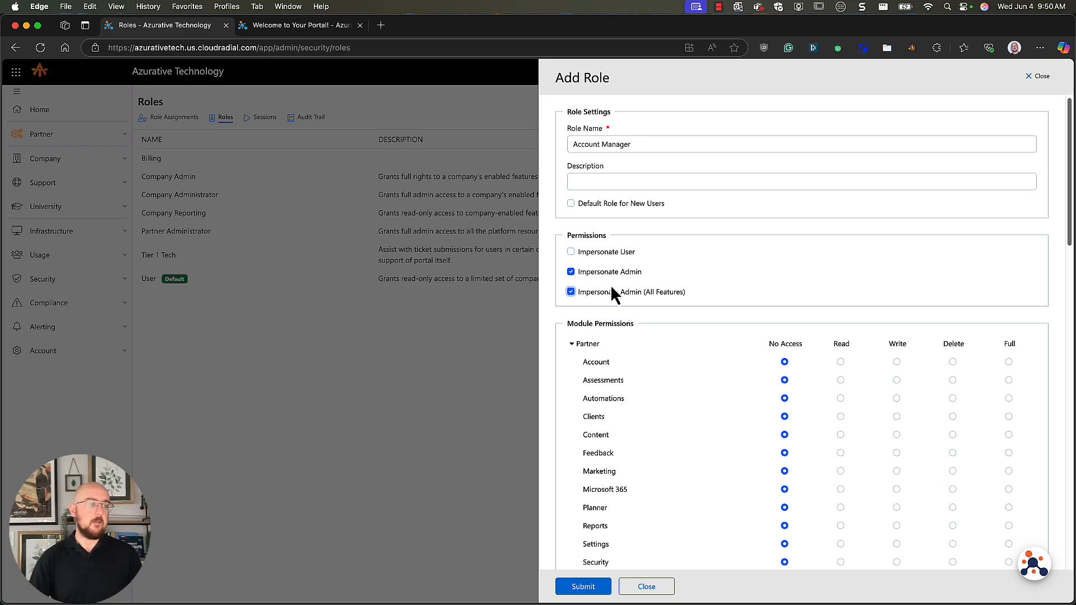
# In the Partner module permissions, set Clients to Delete and Assessments, Planner and Reports to Read
pyautogui.scroll(-1, 642, 318)
pyautogui.scroll(-1, 640, 314)
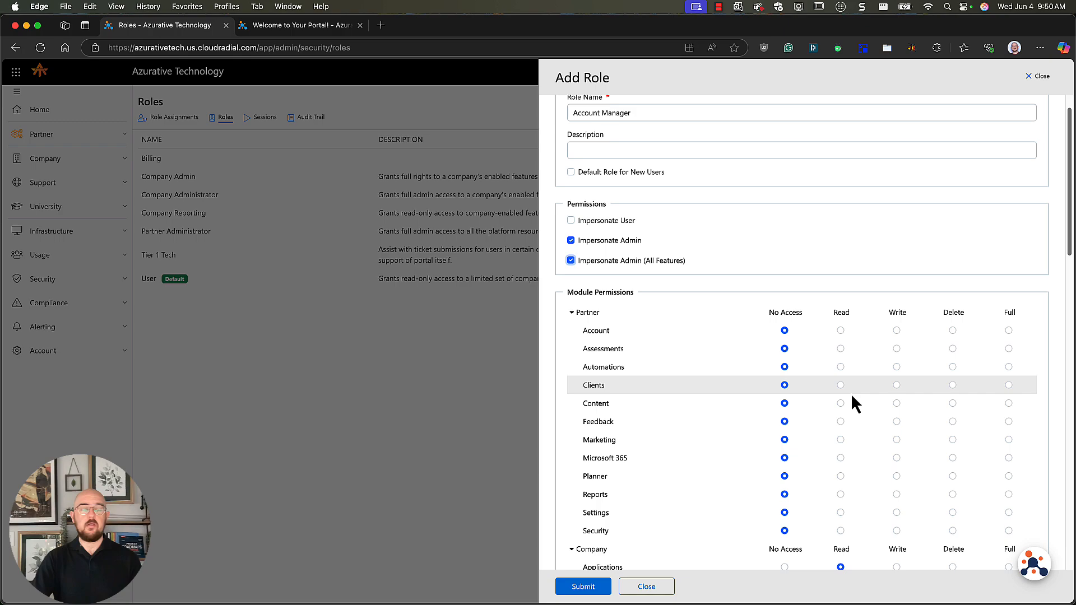
pyautogui.click(953, 385)
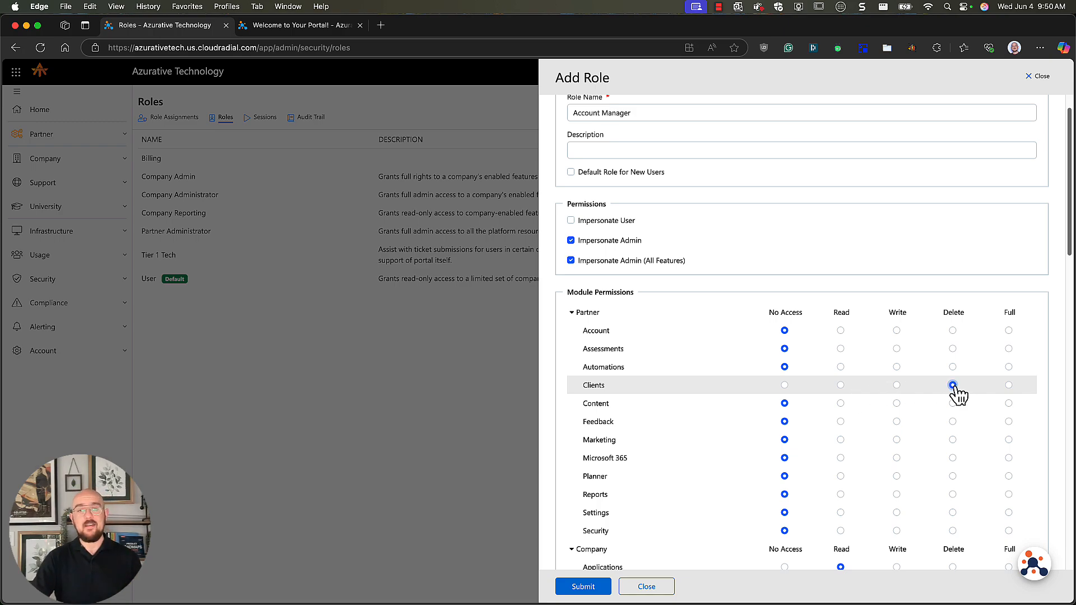
pyautogui.click(840, 349)
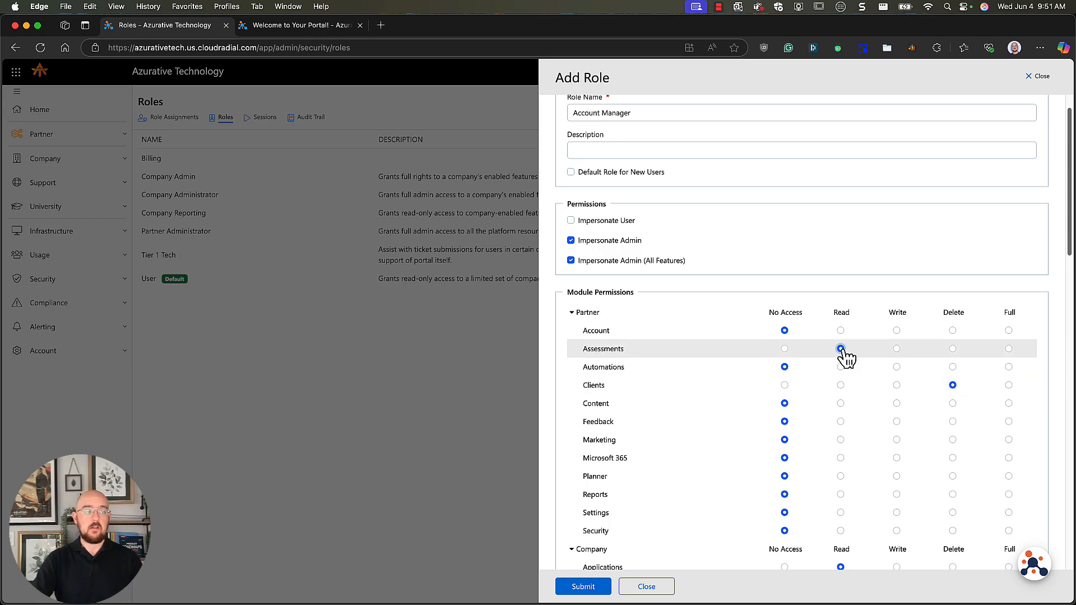
pyautogui.click(840, 476)
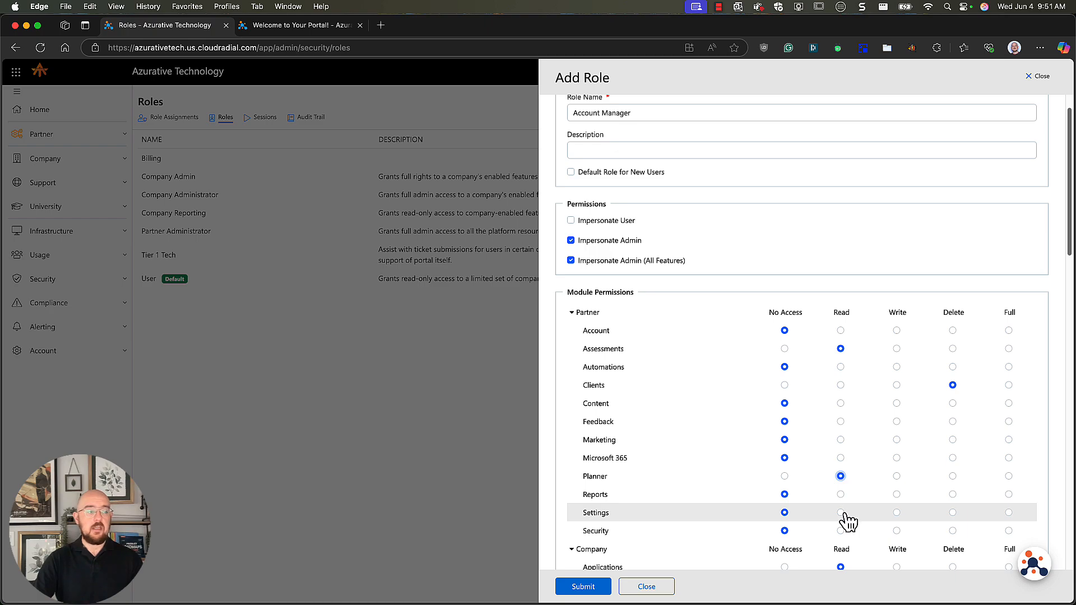
pyautogui.click(840, 495)
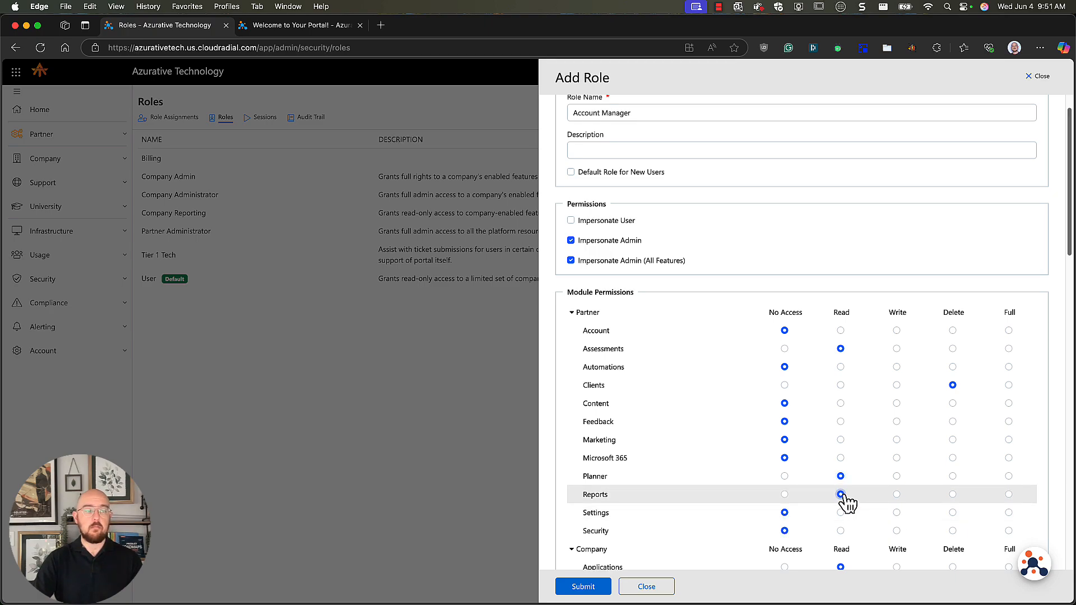
# In the Company module permissions, set Applications, Directory, Knowledge Base and Messages to No Access
pyautogui.scroll(-3, 844, 498)
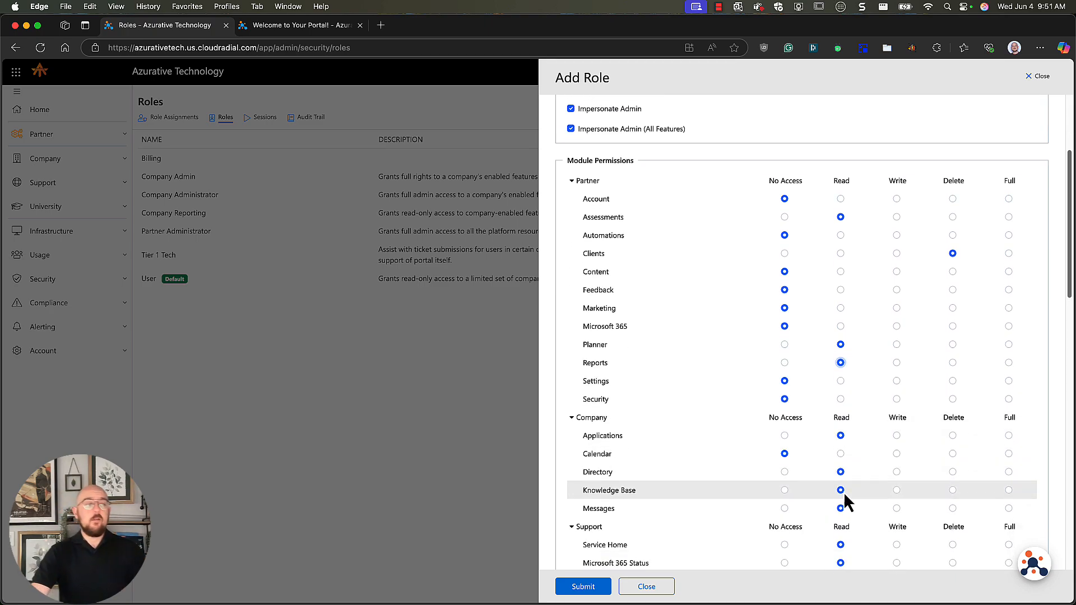
pyautogui.scroll(-1, 836, 446)
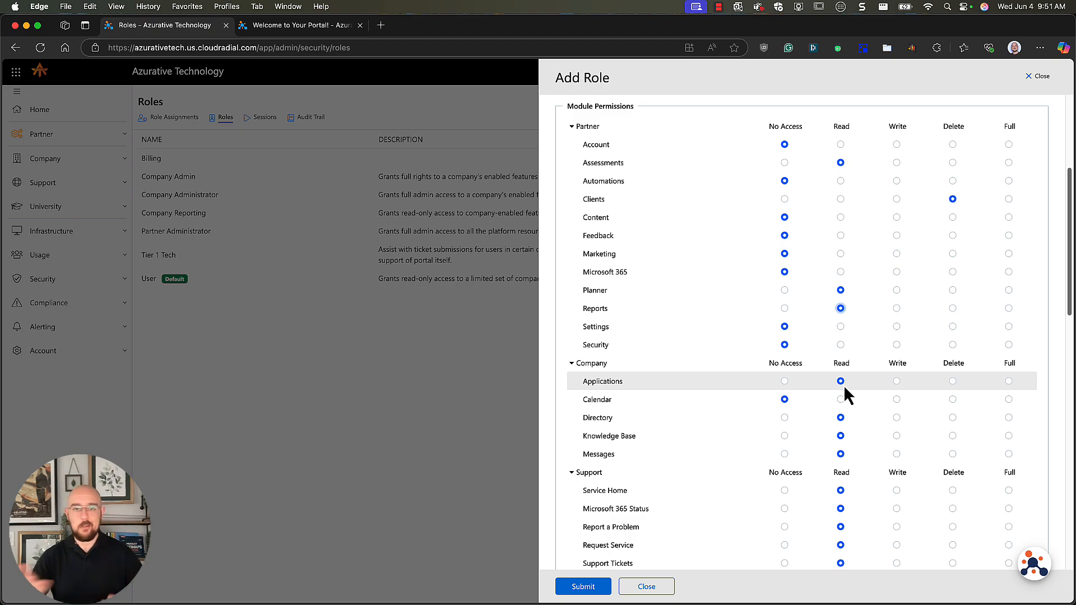
pyautogui.click(784, 381)
pyautogui.click(784, 418)
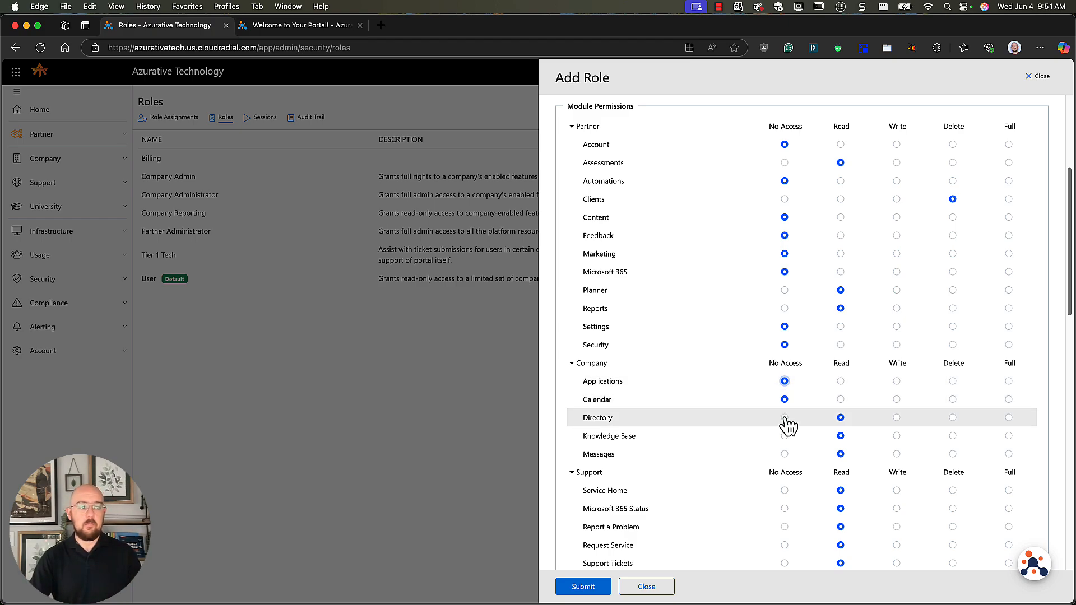
pyautogui.click(784, 436)
pyautogui.click(784, 453)
# In the Support module permissions, set Service Home, Microsoft 365 Status, Report a Problem, Request Service and Support Tickets to No Access
pyautogui.scroll(-2, 784, 456)
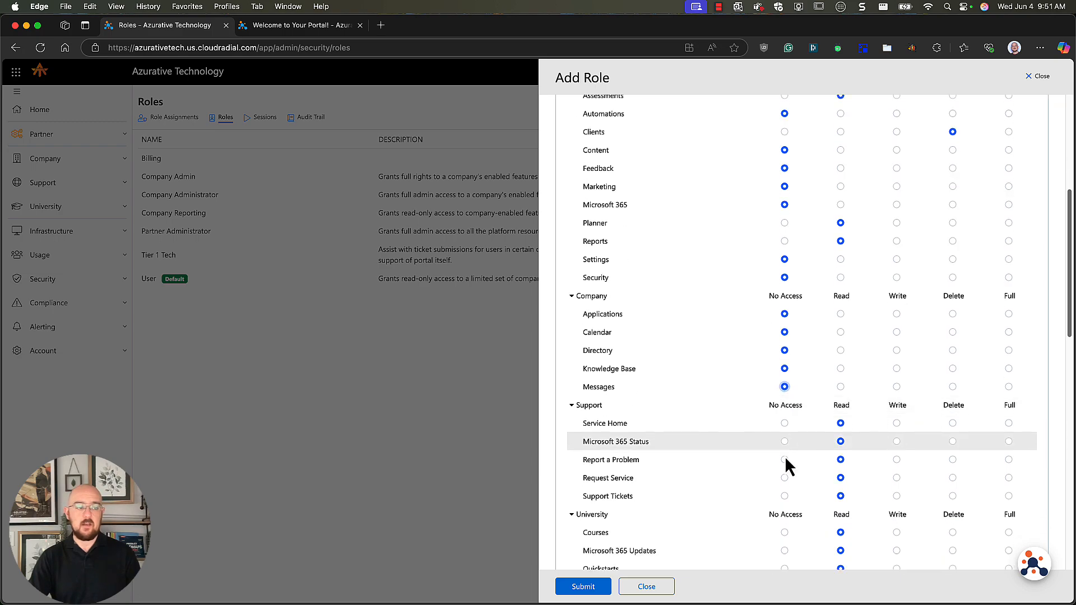
pyautogui.click(784, 423)
pyautogui.click(784, 442)
pyautogui.click(784, 459)
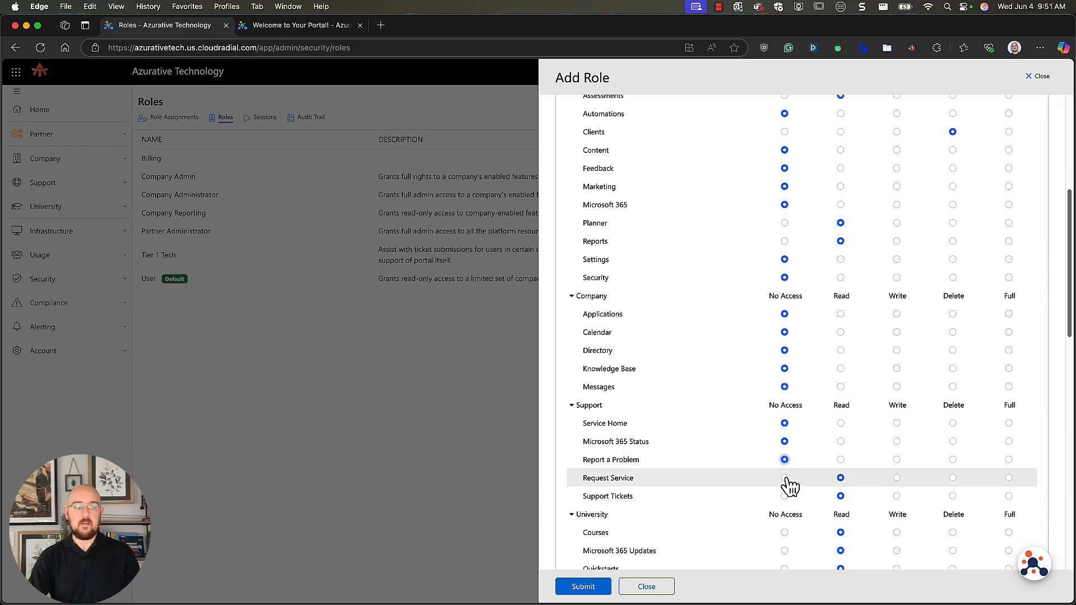
pyautogui.click(785, 477)
pyautogui.click(785, 496)
# In the University module permissions, set Courses, Microsoft 365 Updates and Quickstarts to No Access
pyautogui.scroll(-2, 785, 482)
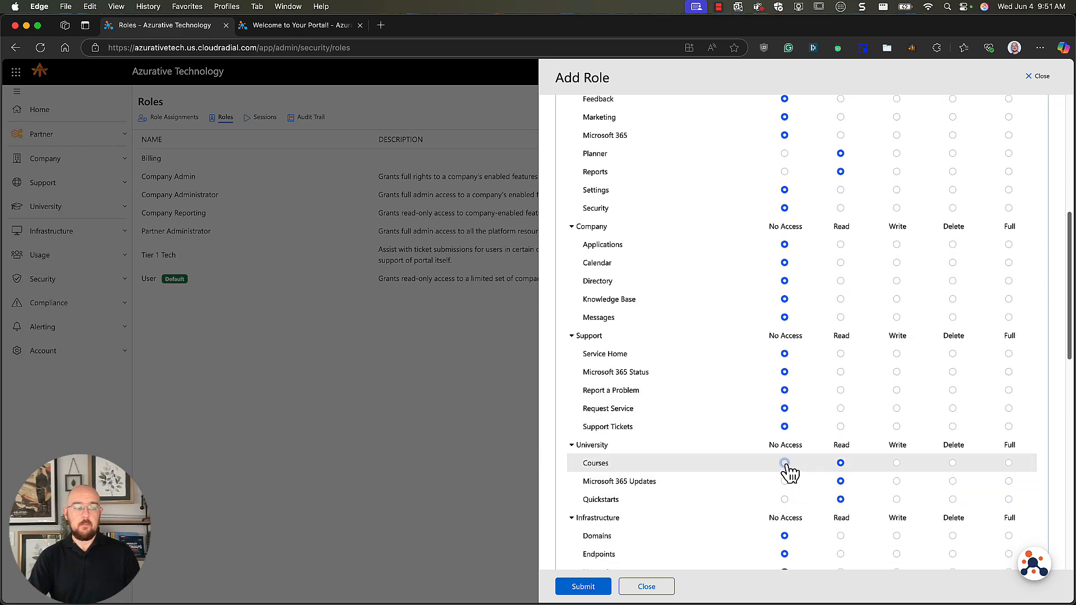
pyautogui.click(784, 463)
pyautogui.click(784, 480)
pyautogui.click(784, 499)
# Set the Internet permission in the Usage module to No Access and review the role's remaining permissions
pyautogui.scroll(4, 787, 501)
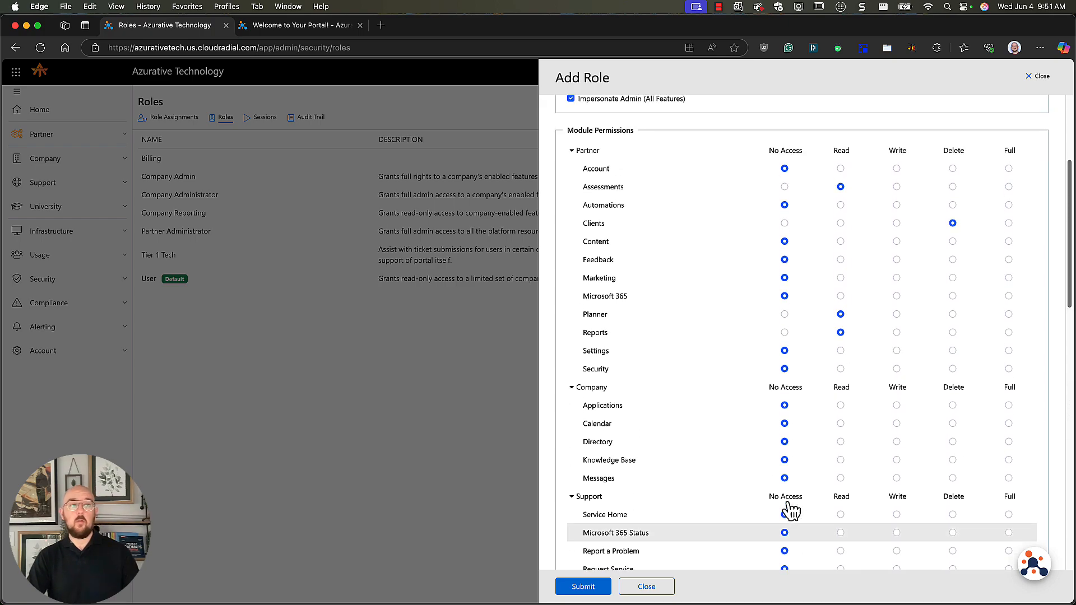
pyautogui.scroll(-2, 801, 400)
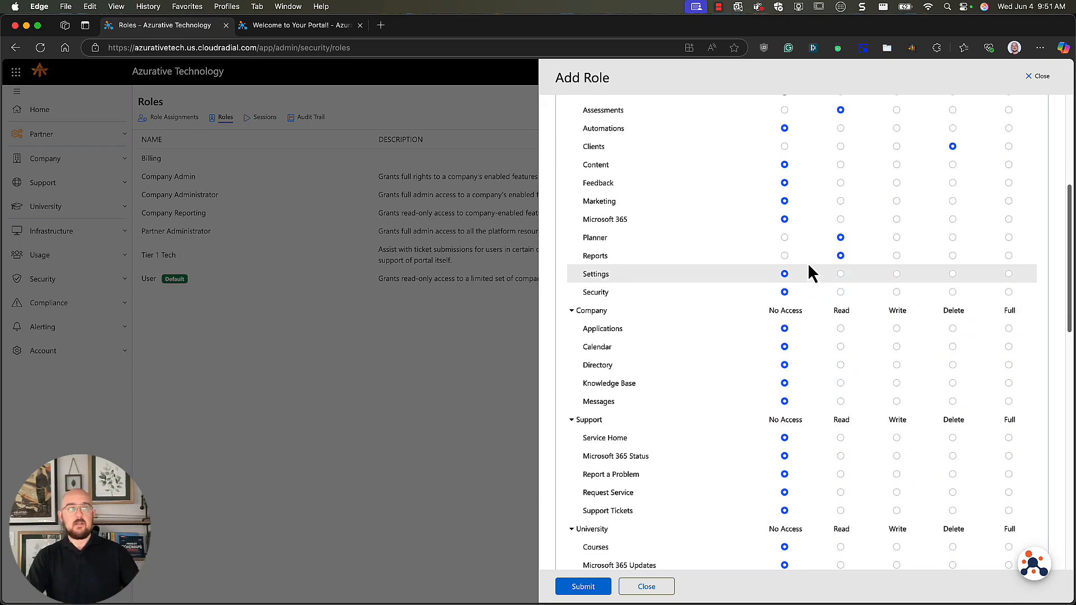
pyautogui.scroll(3, 791, 263)
pyautogui.scroll(-15, 823, 331)
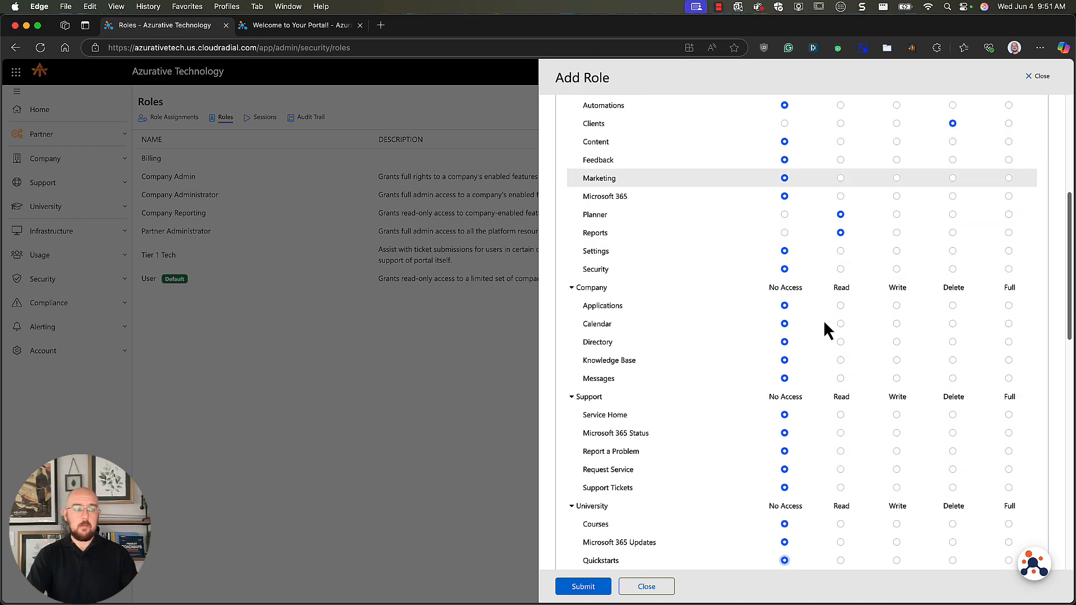
pyautogui.scroll(-3, 816, 361)
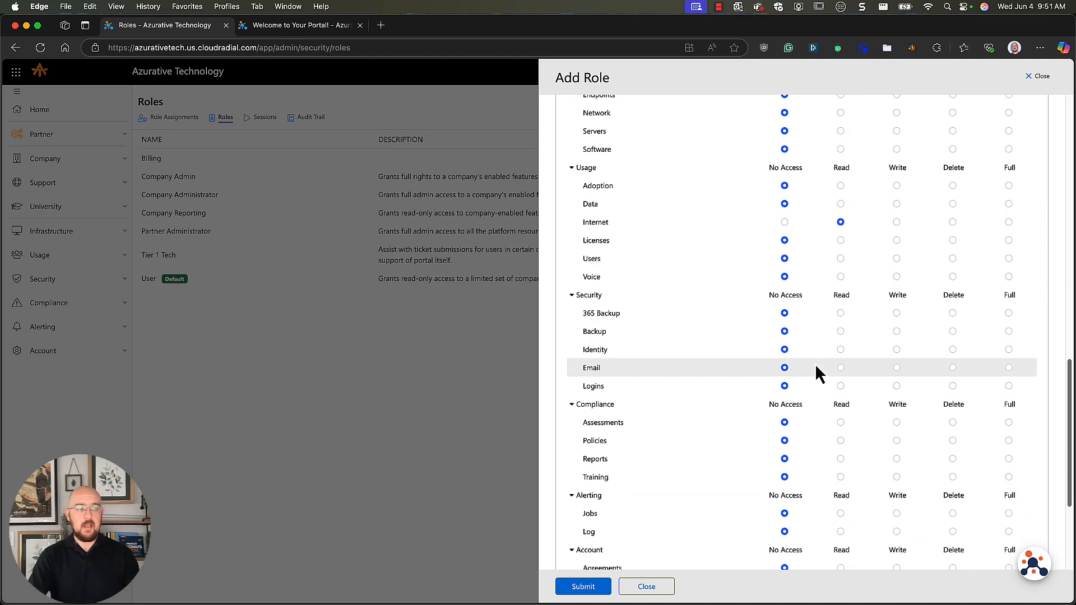
pyautogui.click(784, 219)
pyautogui.scroll(-4, 825, 425)
pyautogui.scroll(20, 825, 424)
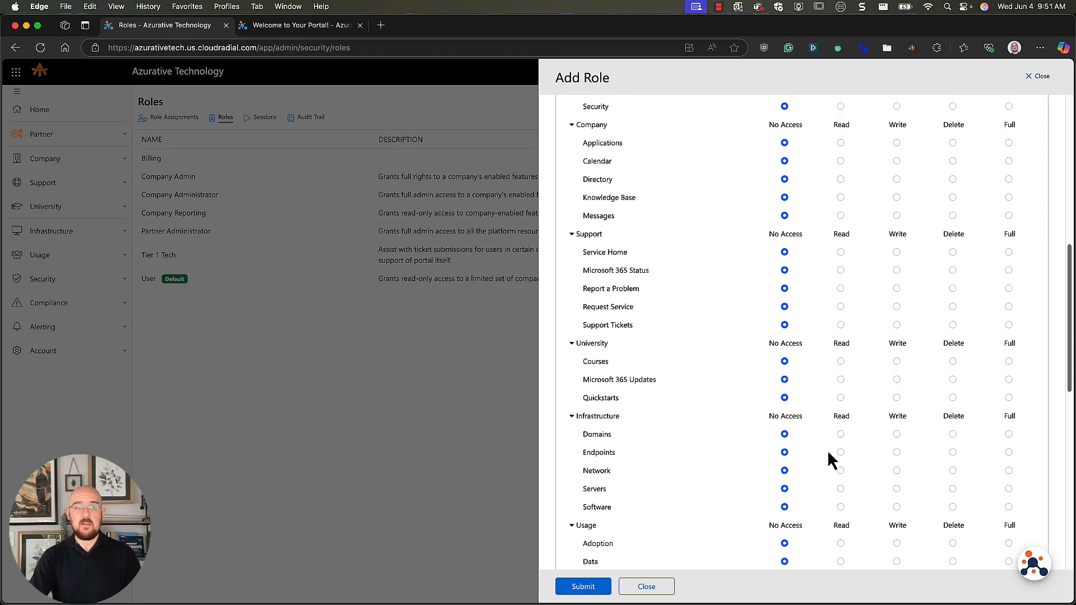
pyautogui.scroll(3, 827, 451)
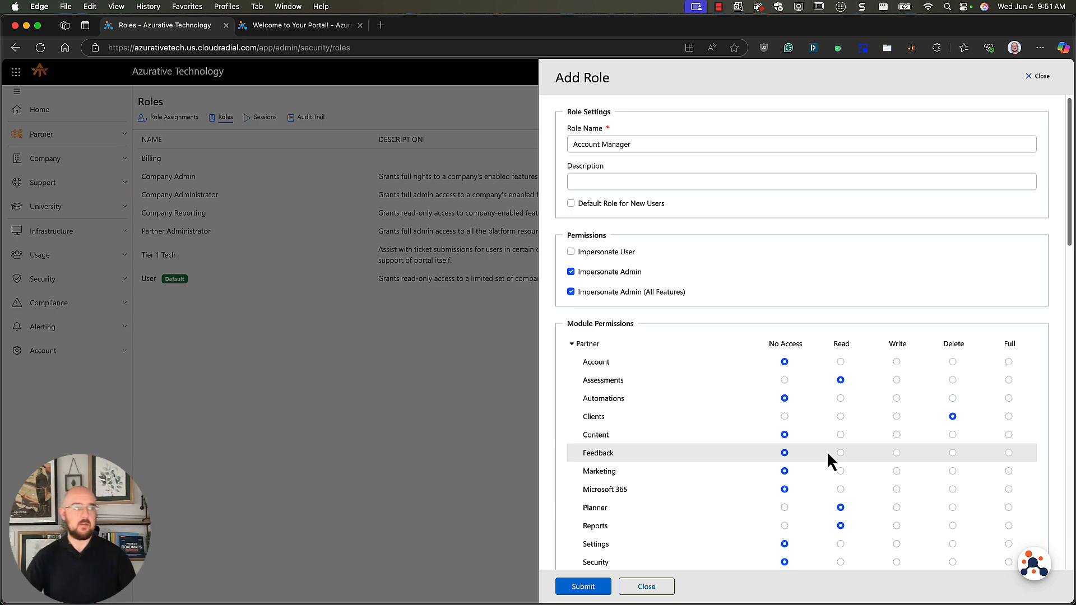
# Submit the new Account Manager role and go to the portal's role assignments list
pyautogui.scroll(-1, 788, 379)
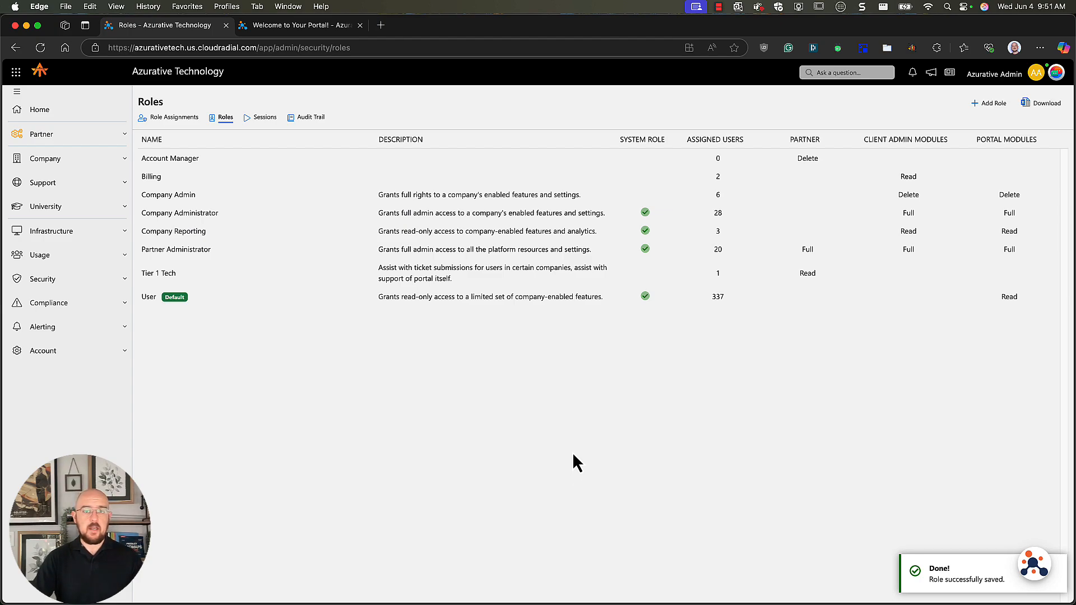
pyautogui.click(194, 121)
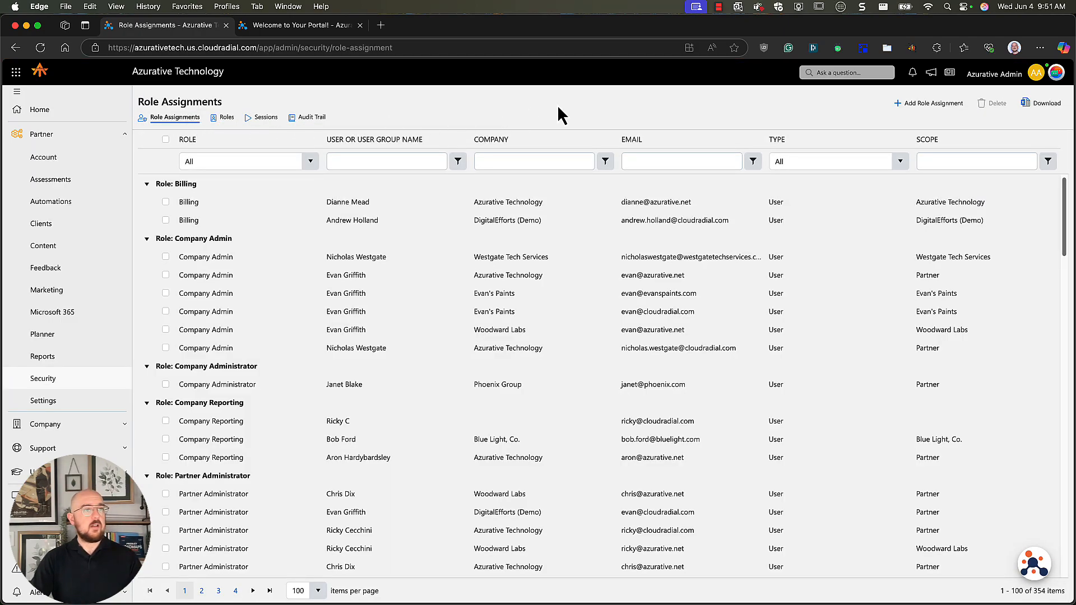
# Start a role assignment with scope type Company, scope Brown Brothers Bottling and the Account Manager role
pyautogui.click(928, 103)
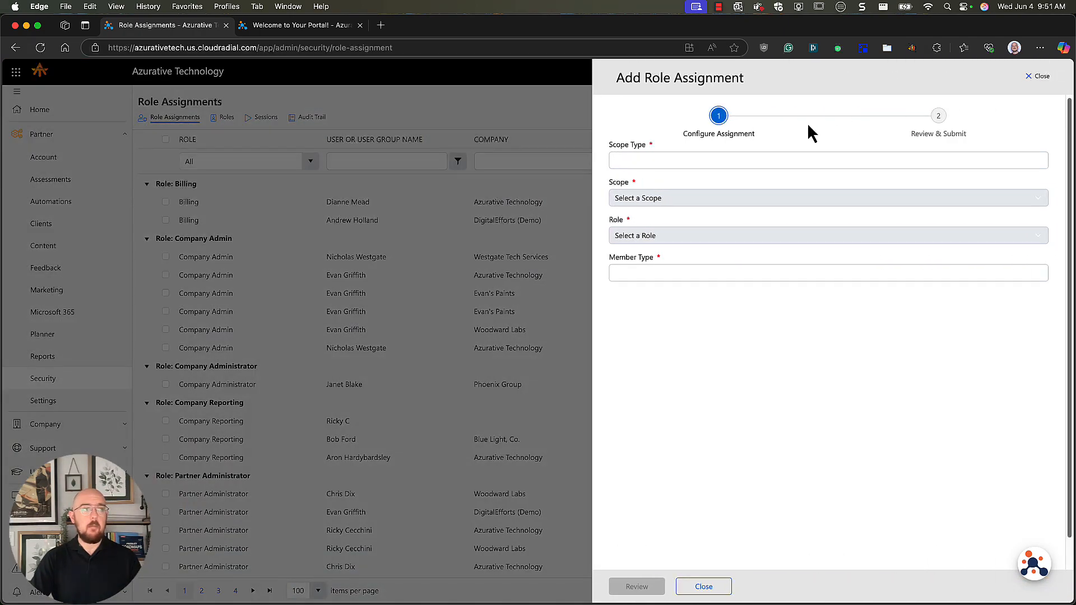
pyautogui.click(802, 160)
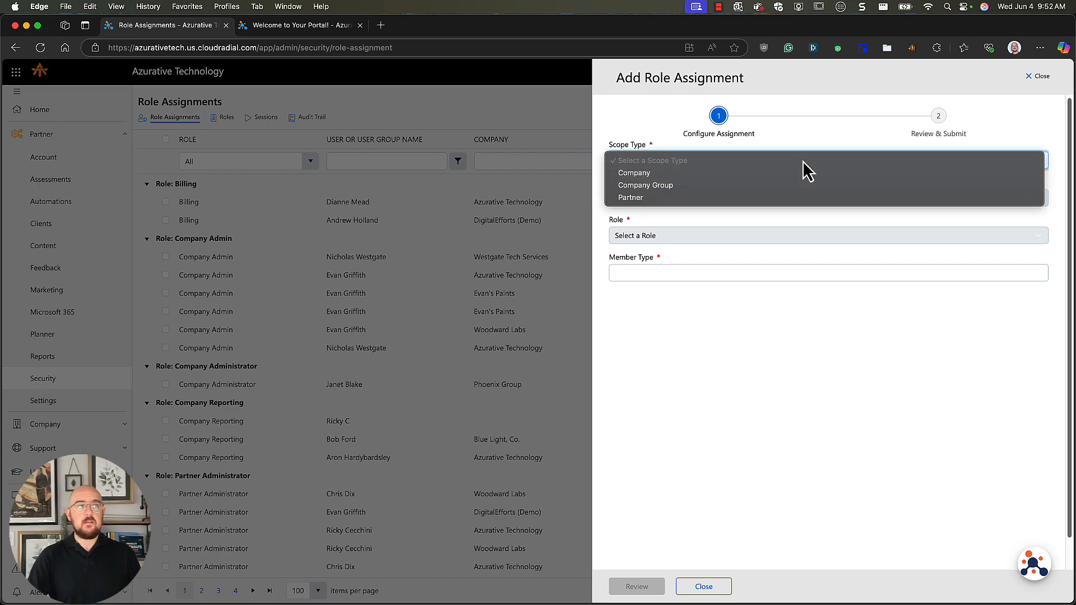
pyautogui.click(640, 172)
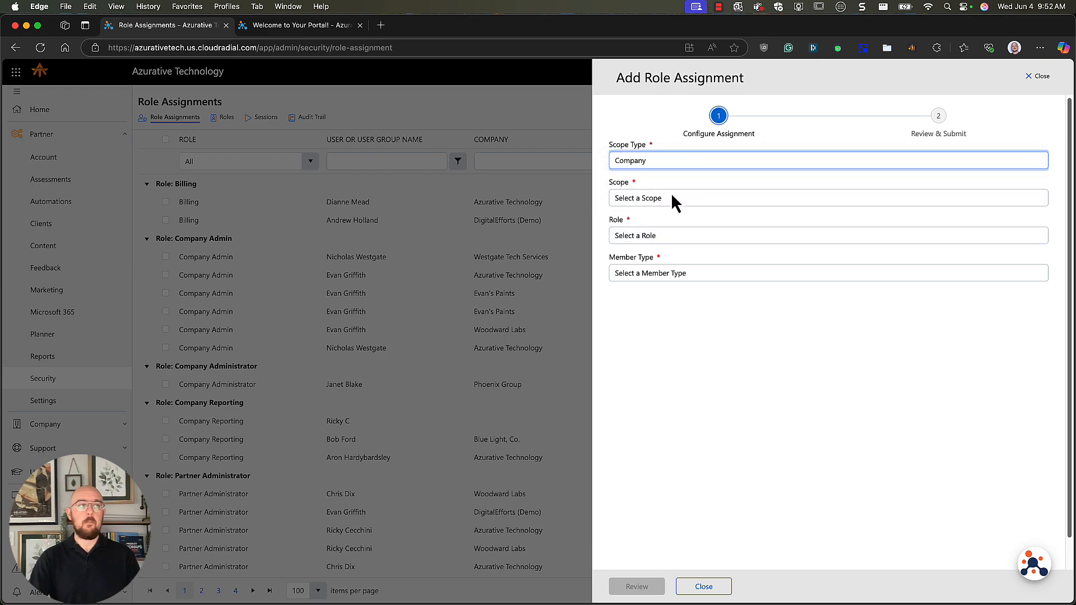
pyautogui.click(675, 199)
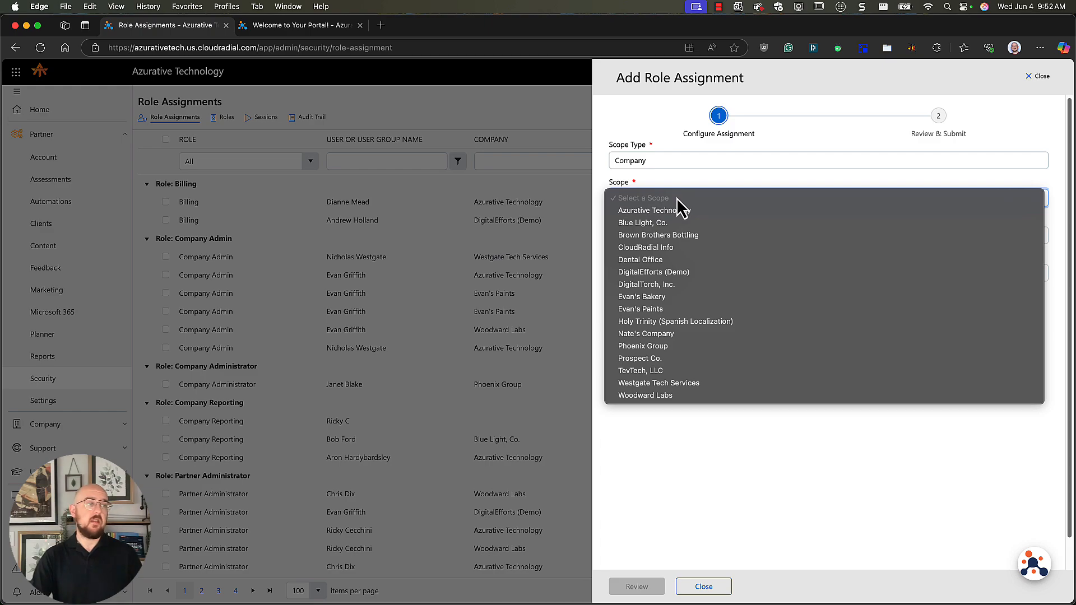
pyautogui.click(680, 236)
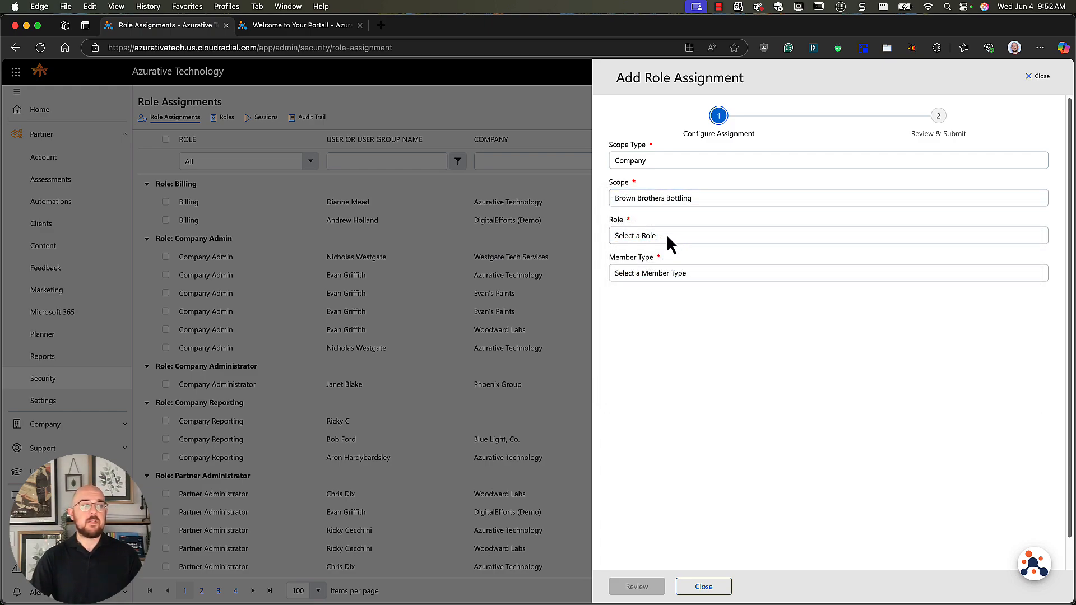
pyautogui.click(667, 236)
pyautogui.click(675, 250)
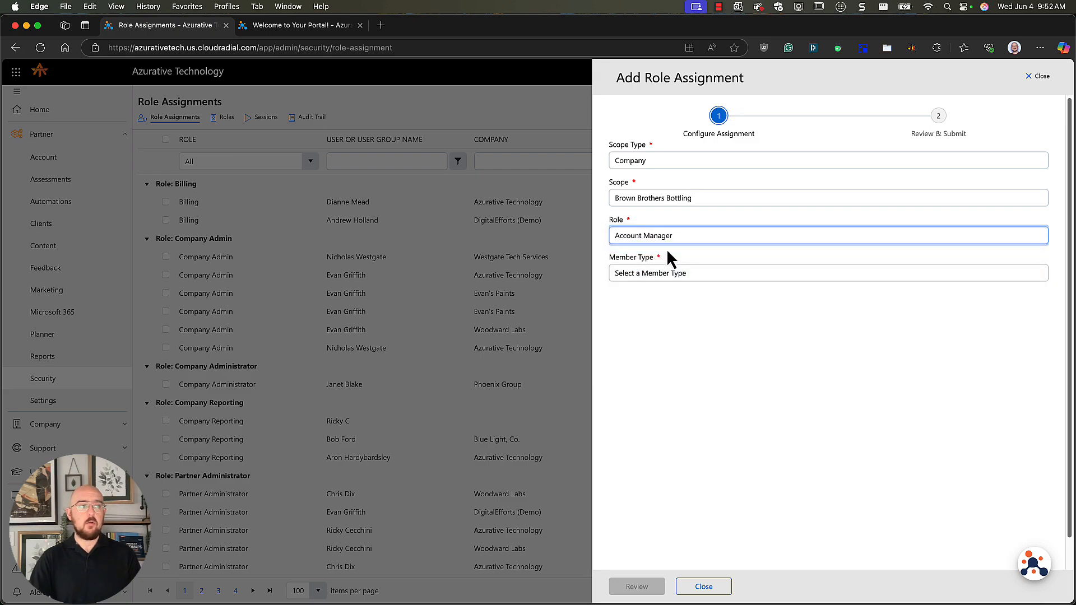
# Set the member type to User, select the Azurative Technology employee who is to be account manager, then review and submit the assignment
pyautogui.click(679, 274)
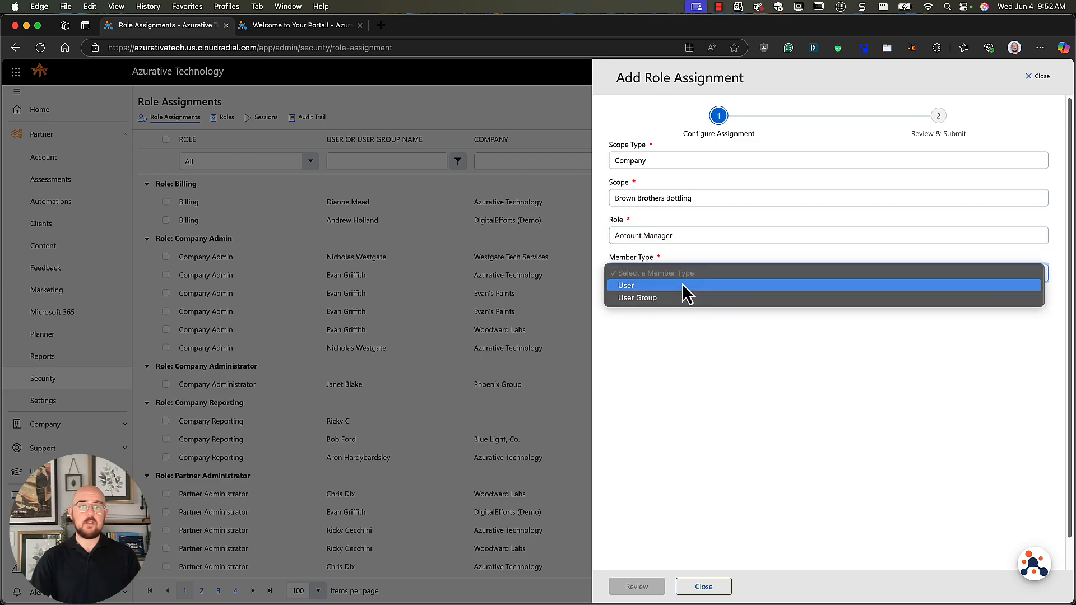
pyautogui.click(683, 285)
pyautogui.scroll(-1, 726, 432)
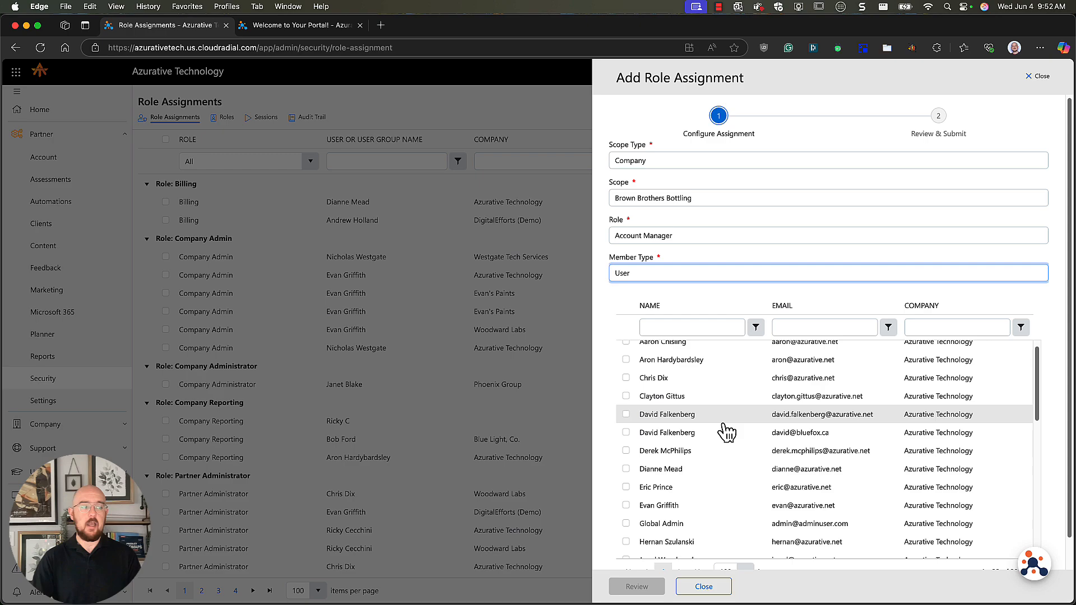
pyautogui.scroll(-5, 726, 431)
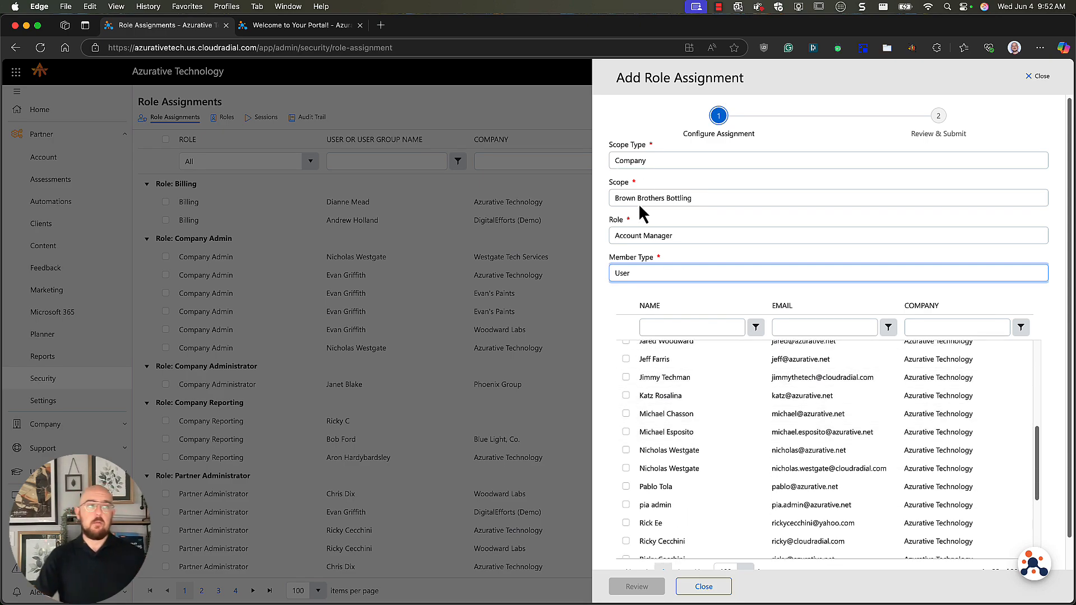
pyautogui.scroll(-1, 853, 413)
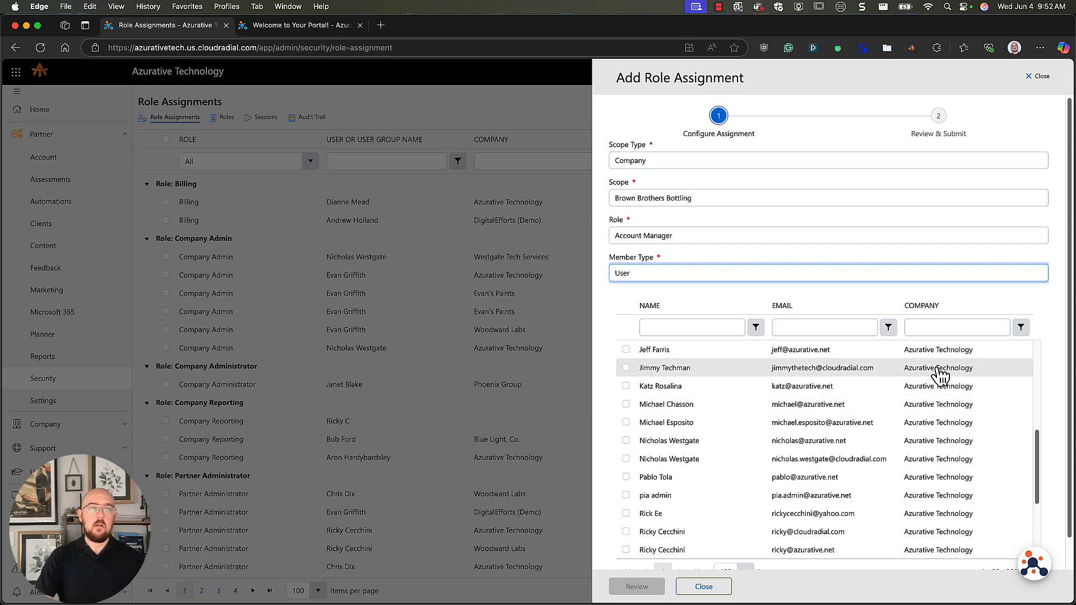
pyautogui.scroll(-1, 882, 390)
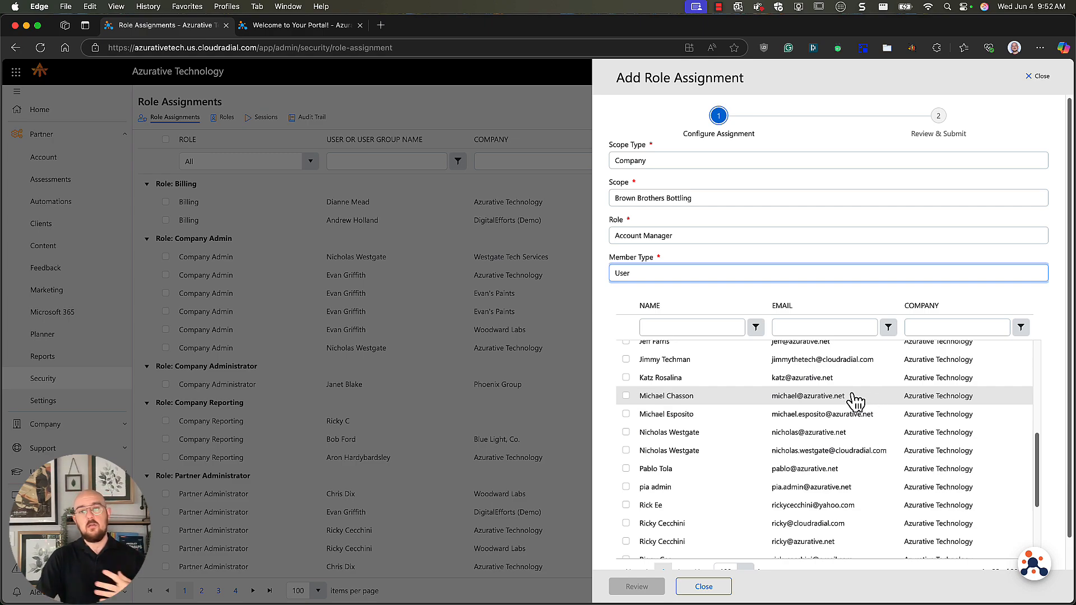
pyautogui.scroll(-1, 685, 463)
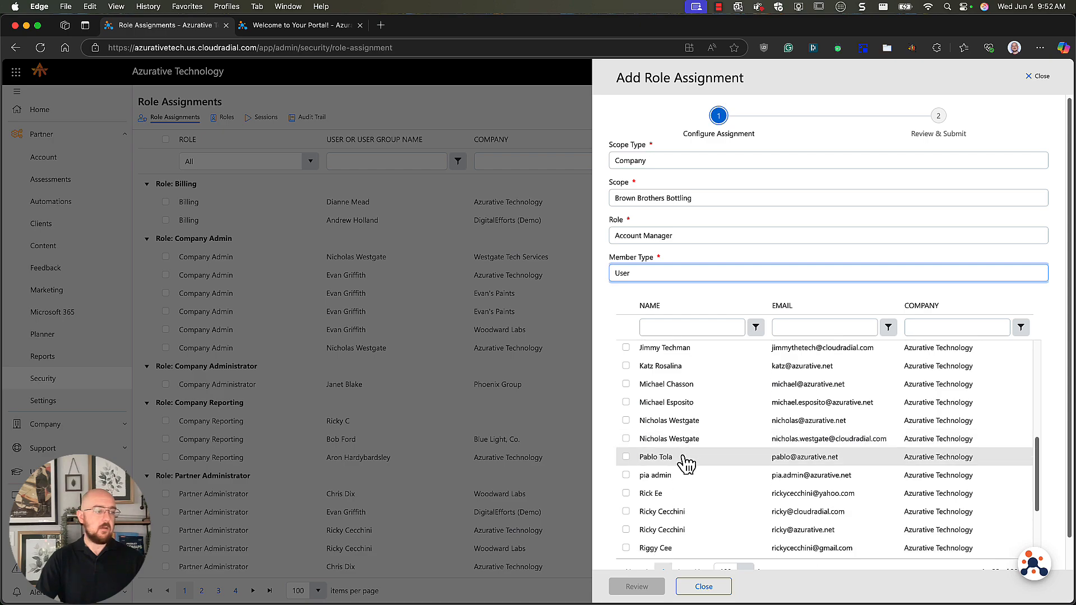
pyautogui.scroll(-2, 686, 462)
pyautogui.click(626, 532)
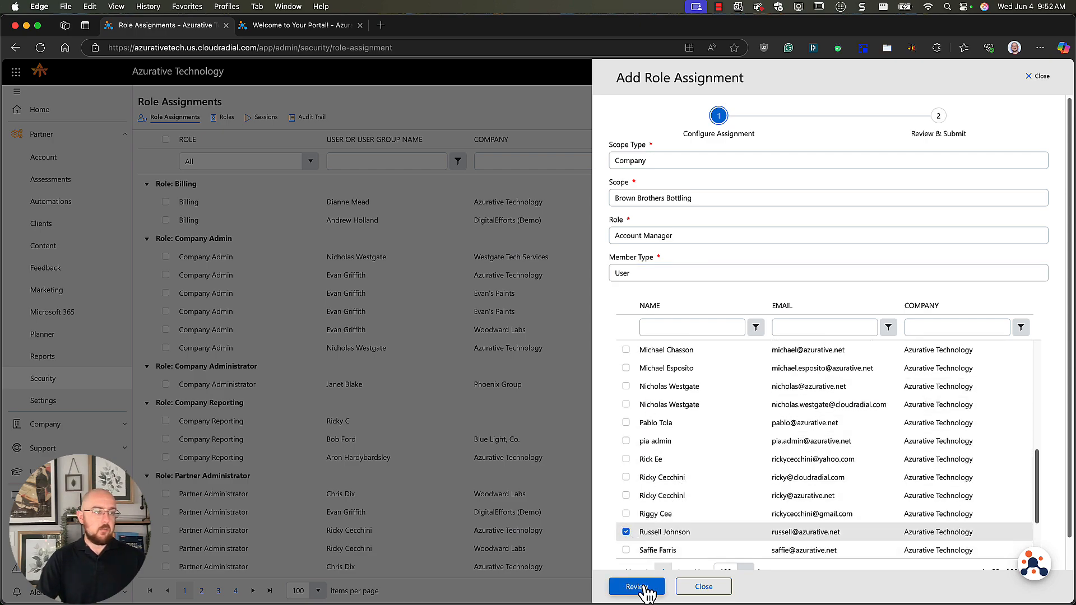
pyautogui.click(637, 587)
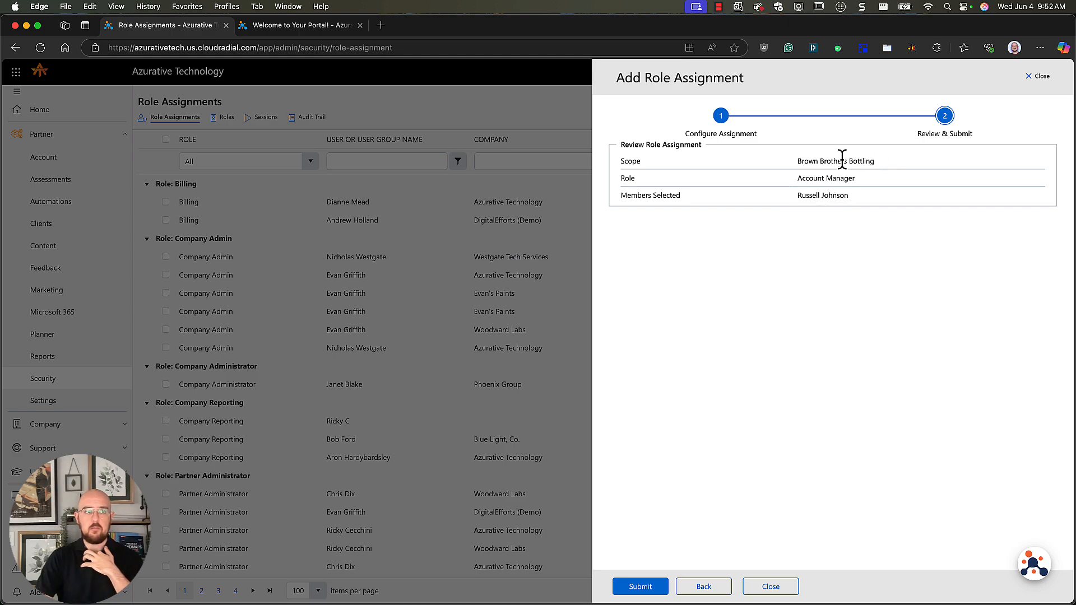
pyautogui.click(644, 588)
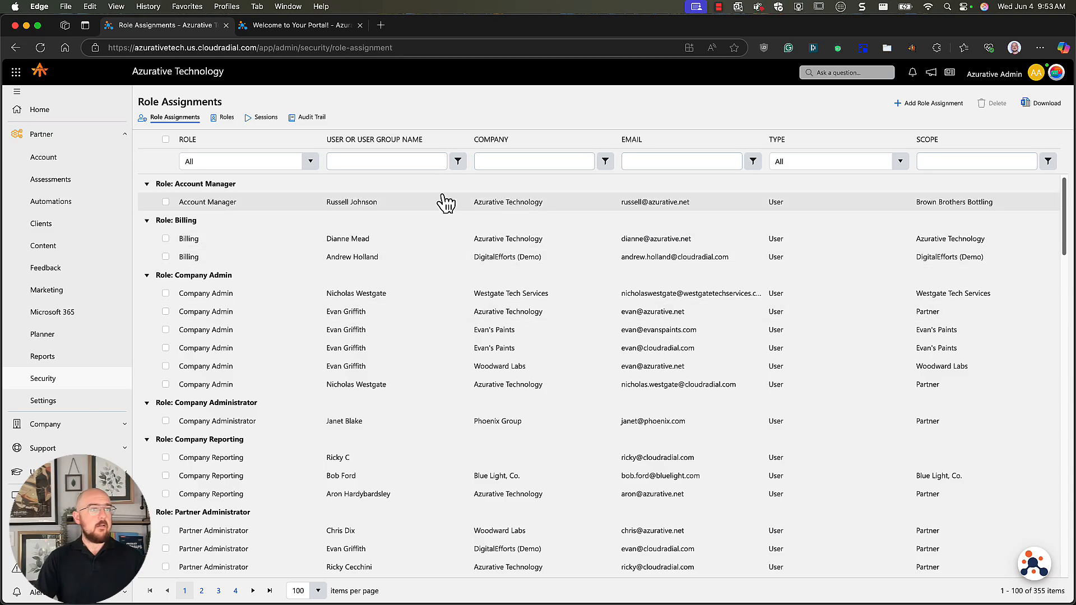
# Reload the assigned user's portal session and examine the Planner items available in the Partner module
pyautogui.click(301, 31)
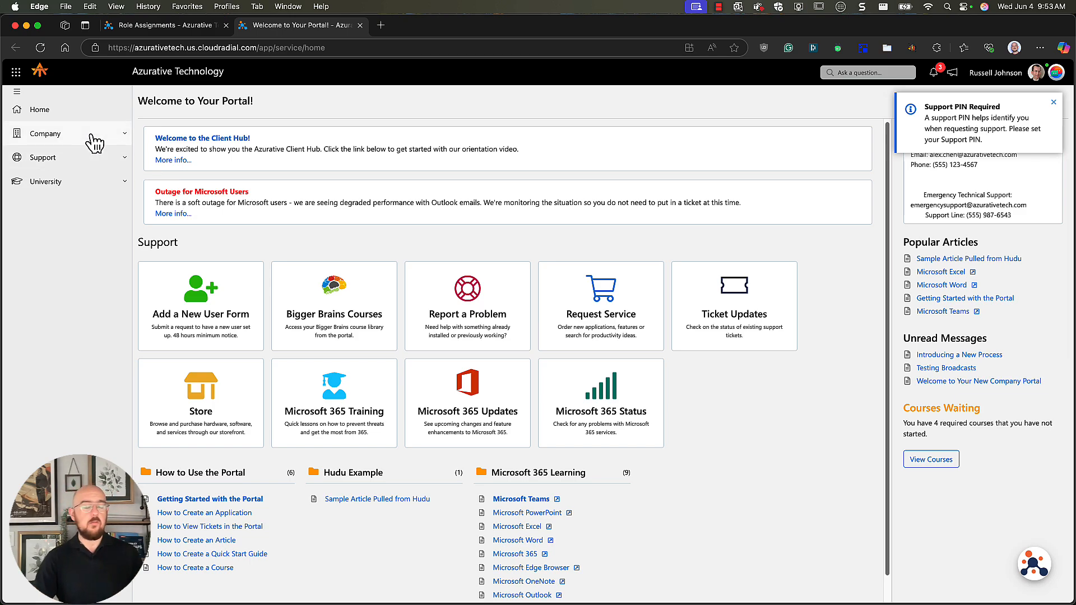
pyautogui.click(41, 50)
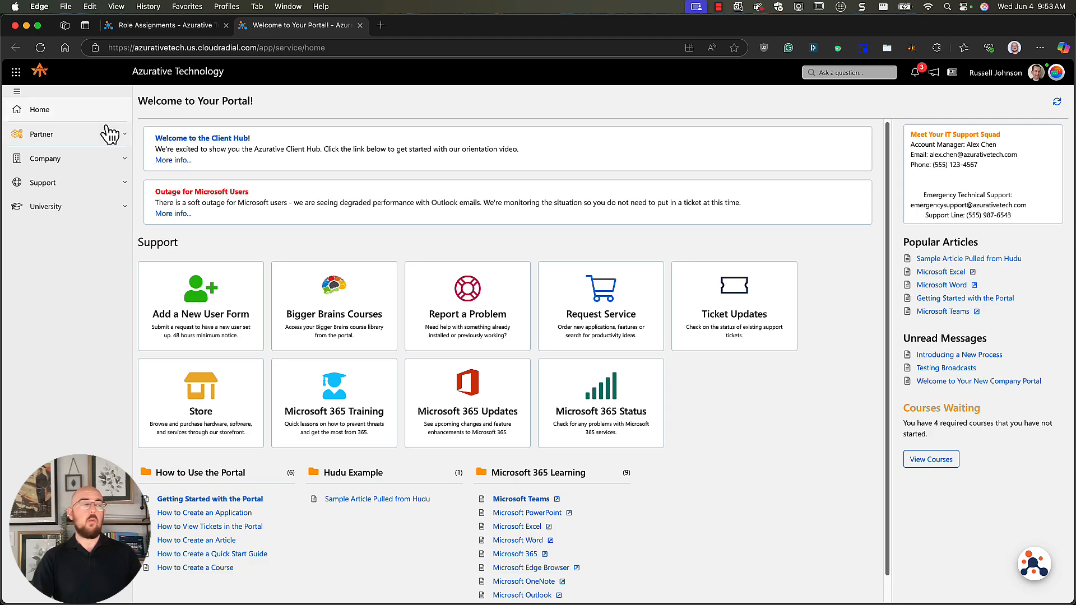
pyautogui.click(110, 135)
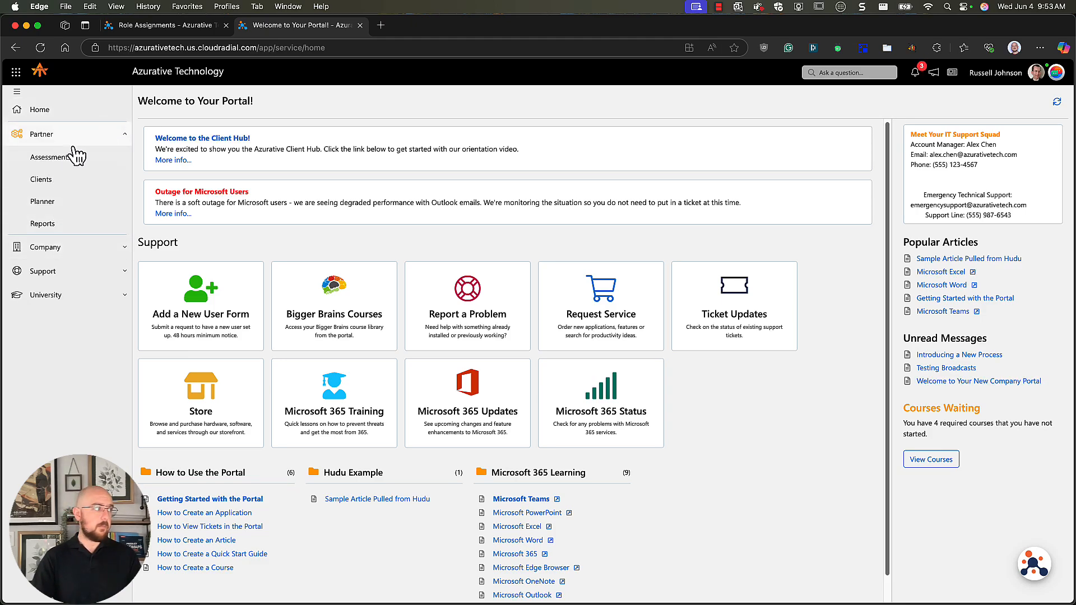
pyautogui.click(88, 207)
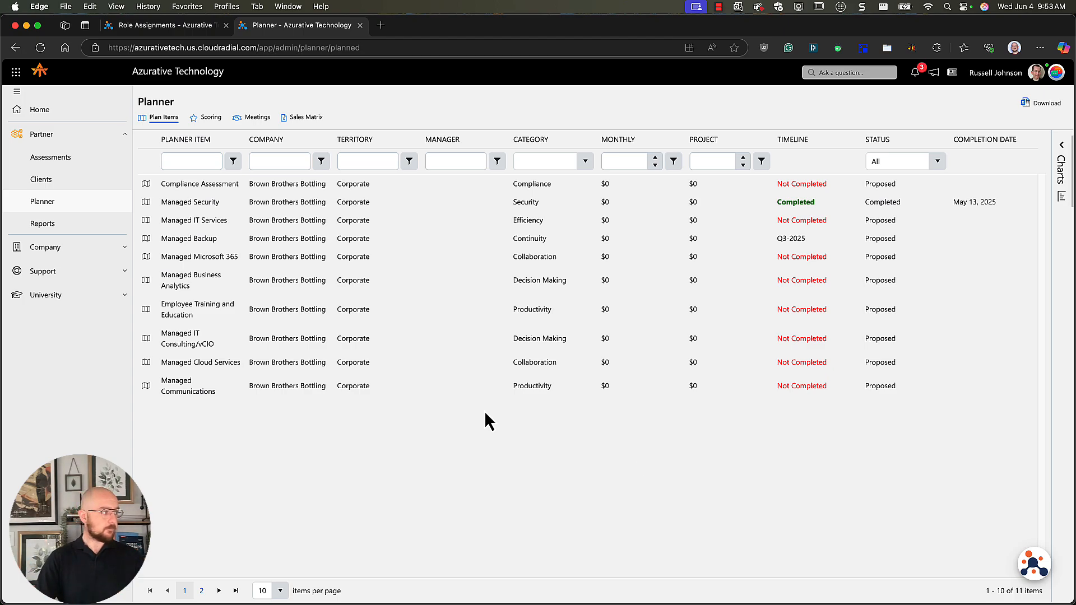
# From the Partner clients list, impersonate the admin of Brown Brothers Bottling, view its account Planner board and close that session
pyautogui.click(49, 184)
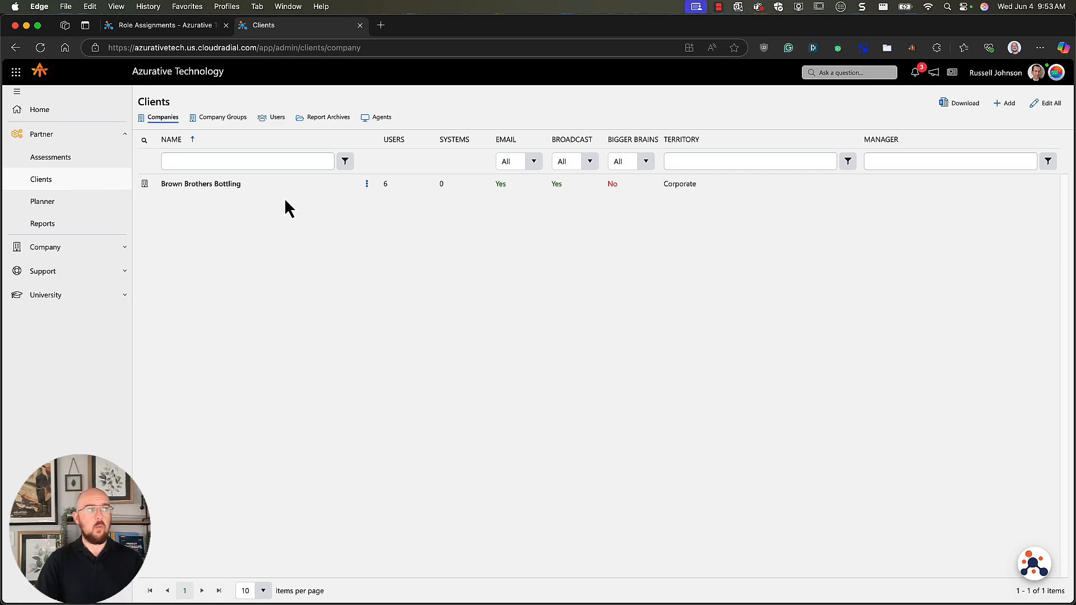
pyautogui.click(367, 183)
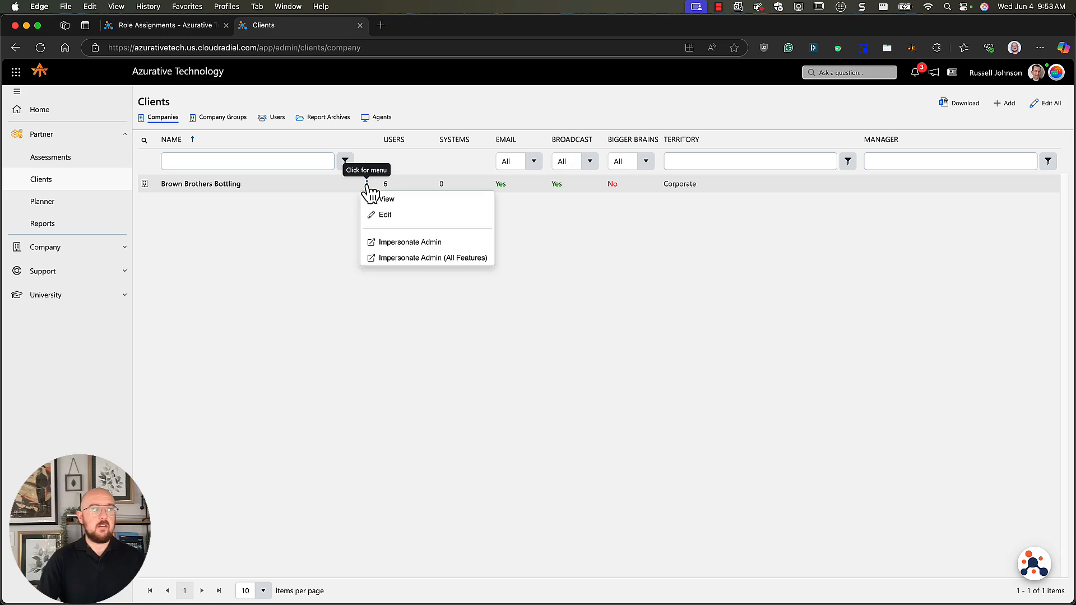
pyautogui.click(469, 244)
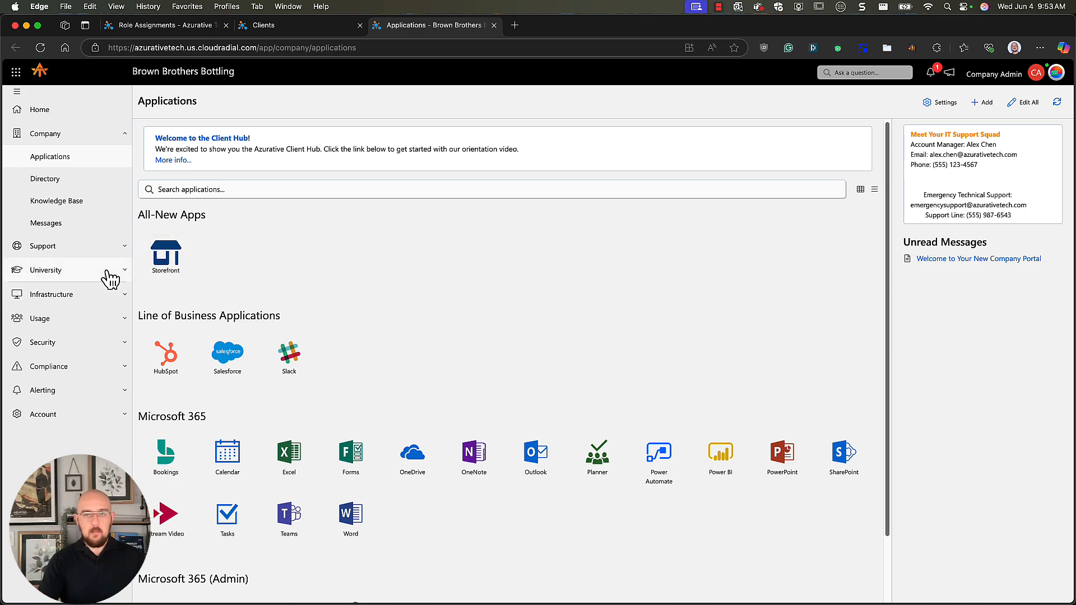
pyautogui.click(98, 413)
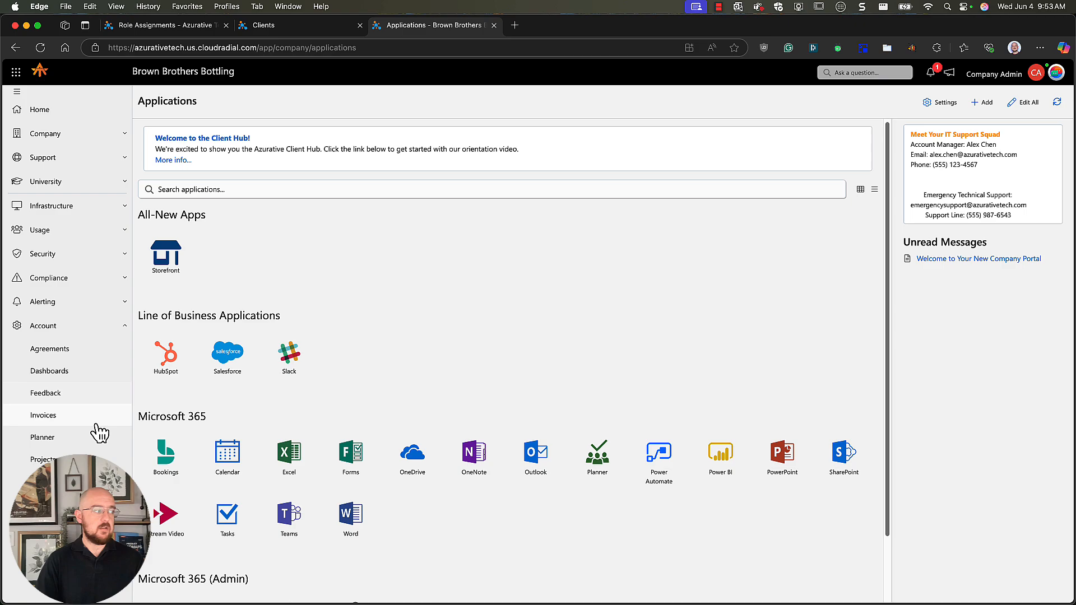
pyautogui.click(97, 437)
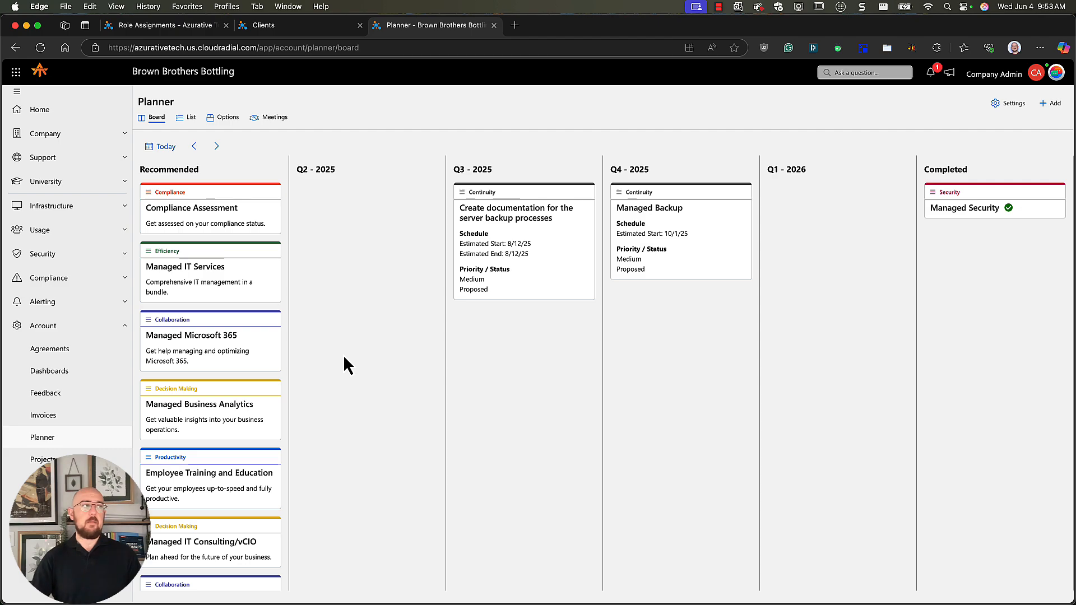
pyautogui.click(494, 26)
# Return to the admin's role assignments and delete the Account Manager assignment scoped to Brown Brothers Bottling
pyautogui.click(188, 25)
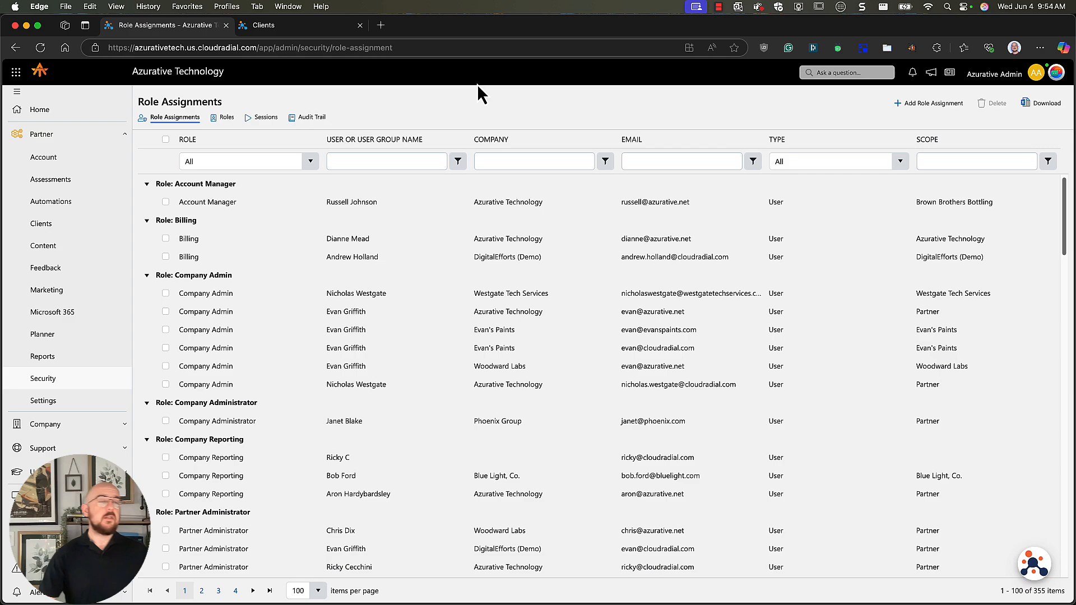
pyautogui.click(165, 201)
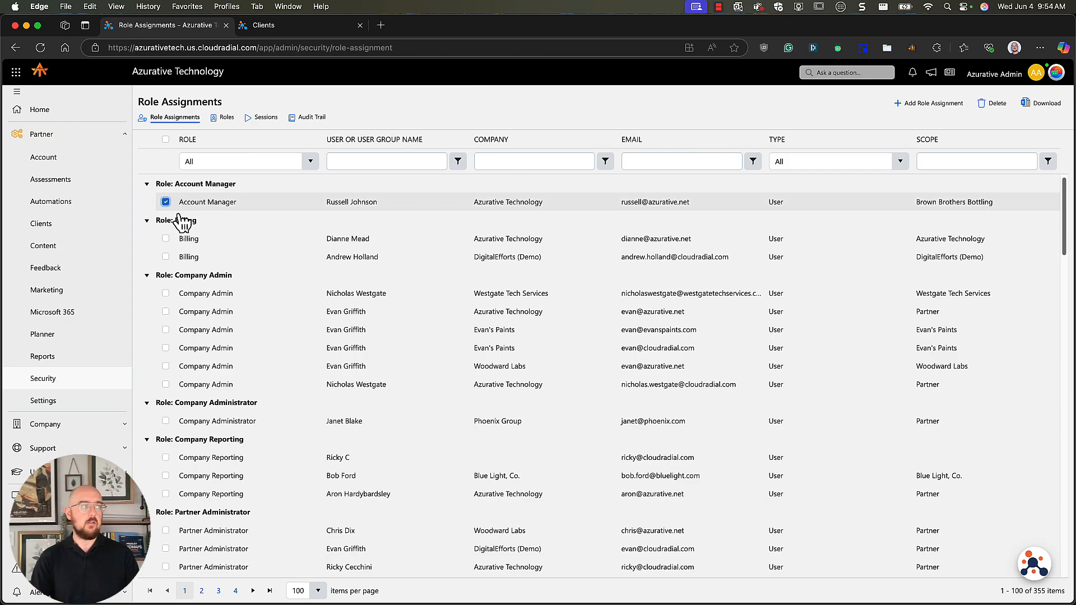
pyautogui.click(992, 103)
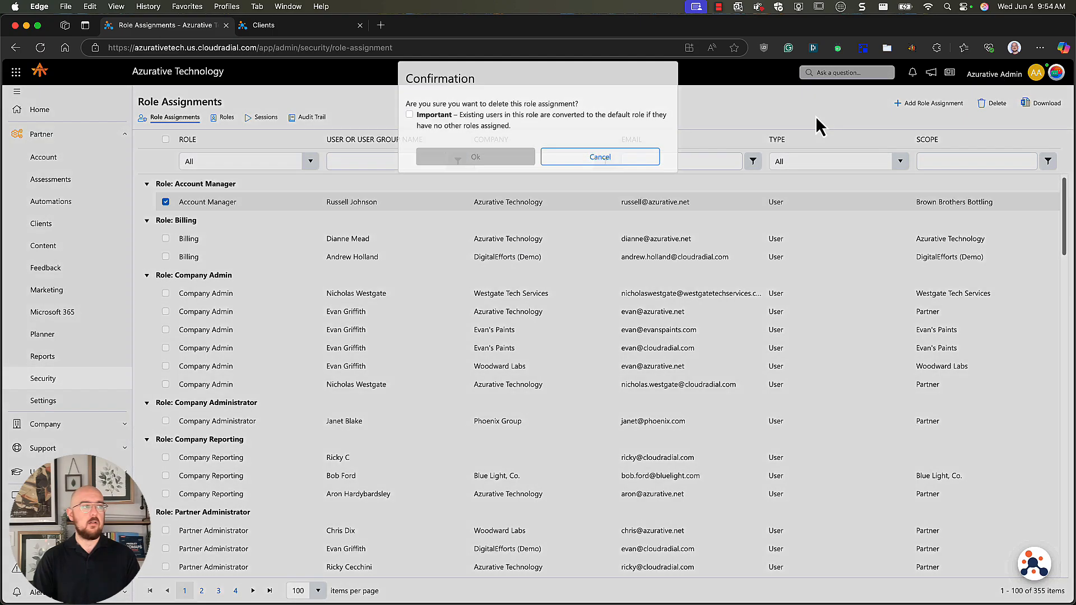
pyautogui.click(509, 168)
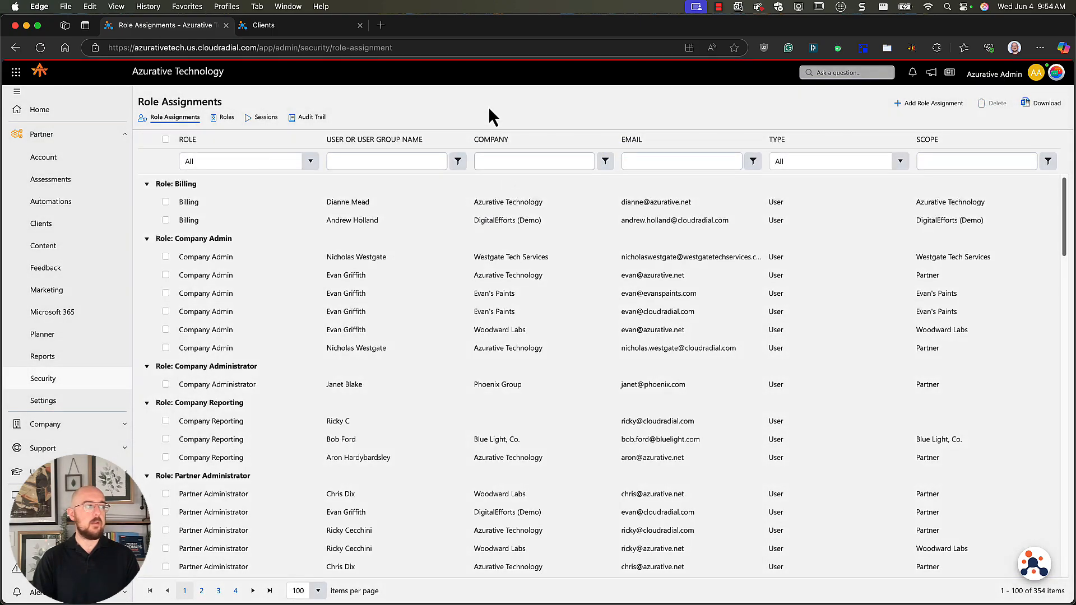
# Start a new role assignment with the Partner scope type and the Account Manager role
pyautogui.click(933, 103)
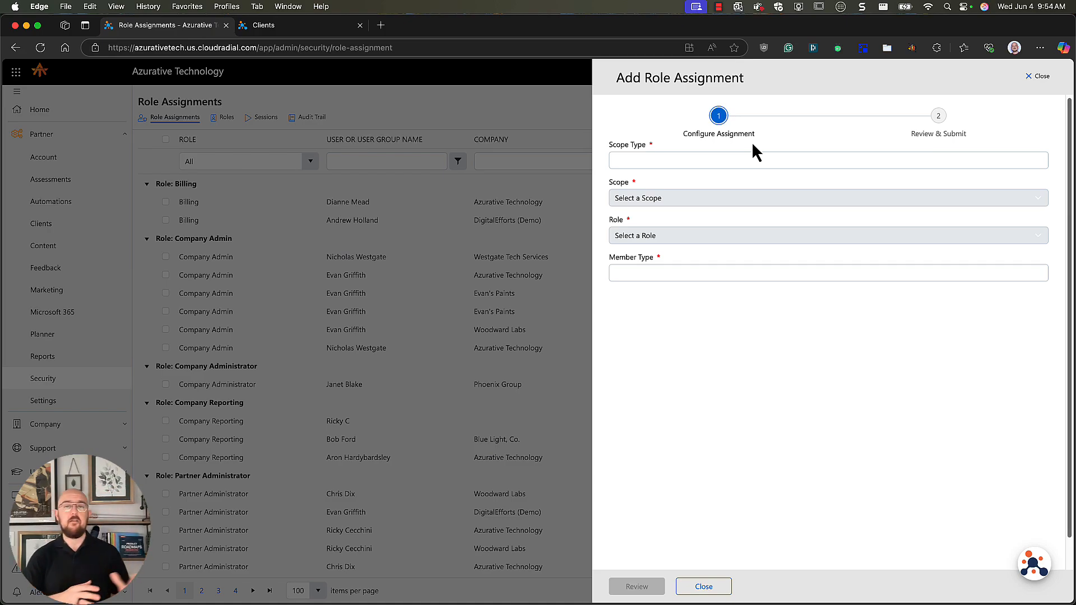
pyautogui.click(761, 163)
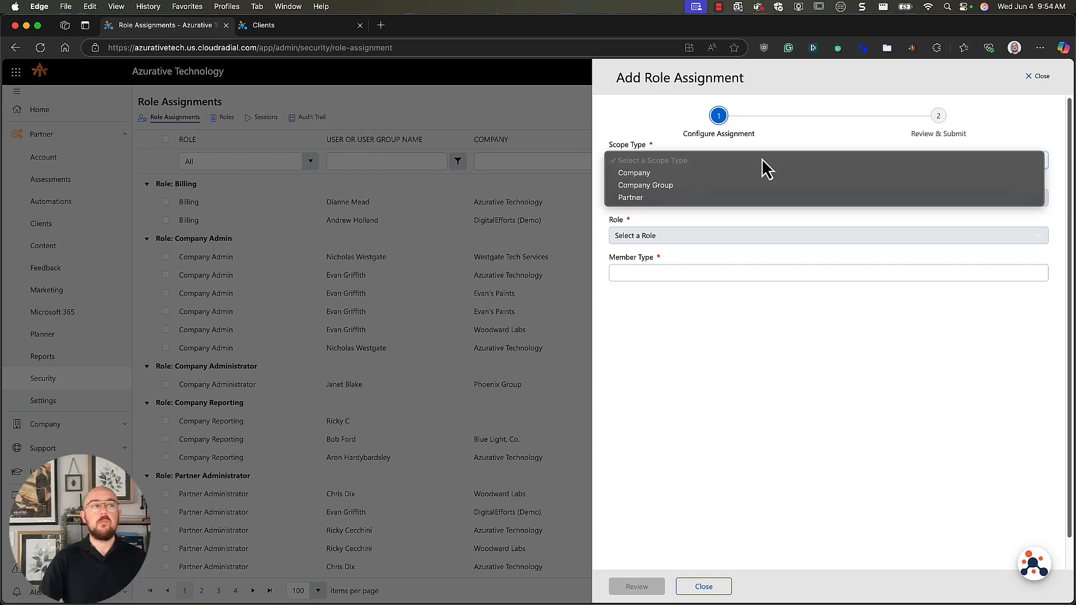
pyautogui.click(700, 197)
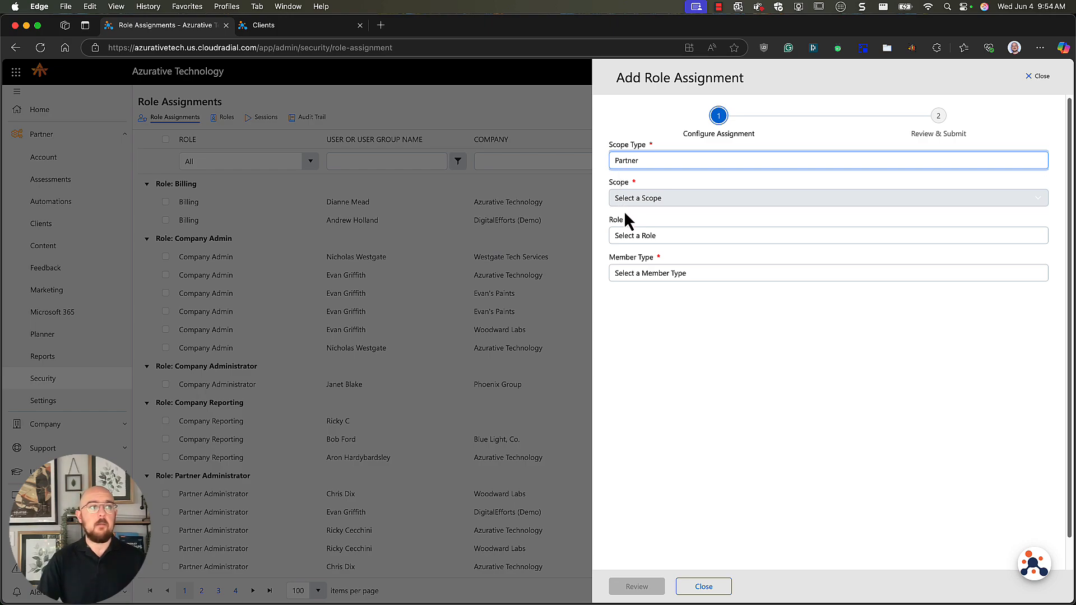
pyautogui.click(641, 231)
pyautogui.click(648, 248)
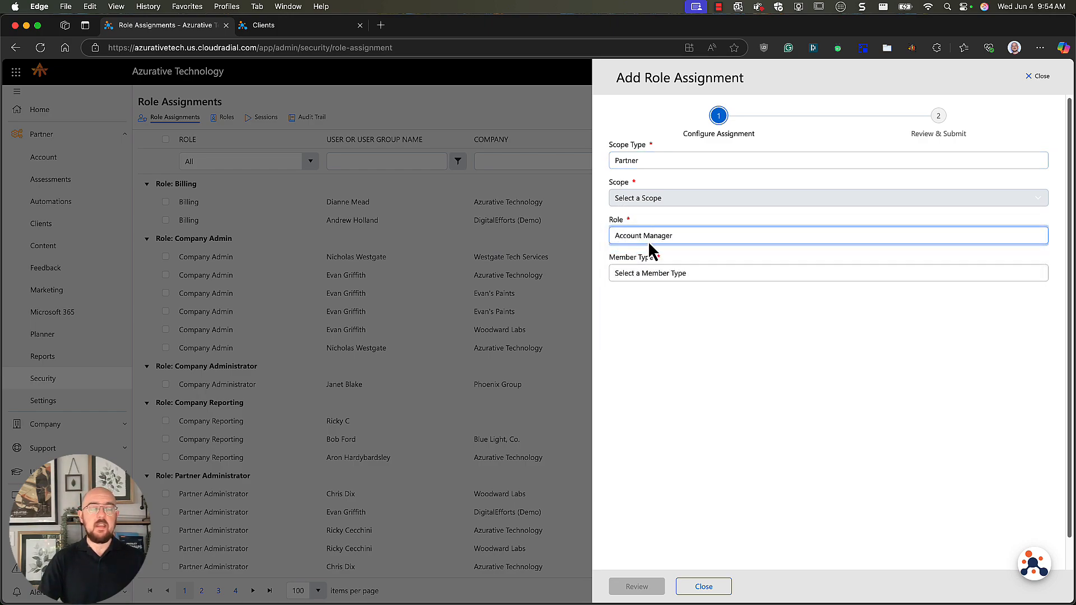
# Set the member type to User, select the Azurative Technology employee acting as account manager, and submit the Partner-scoped assignment
pyautogui.click(678, 272)
pyautogui.click(684, 292)
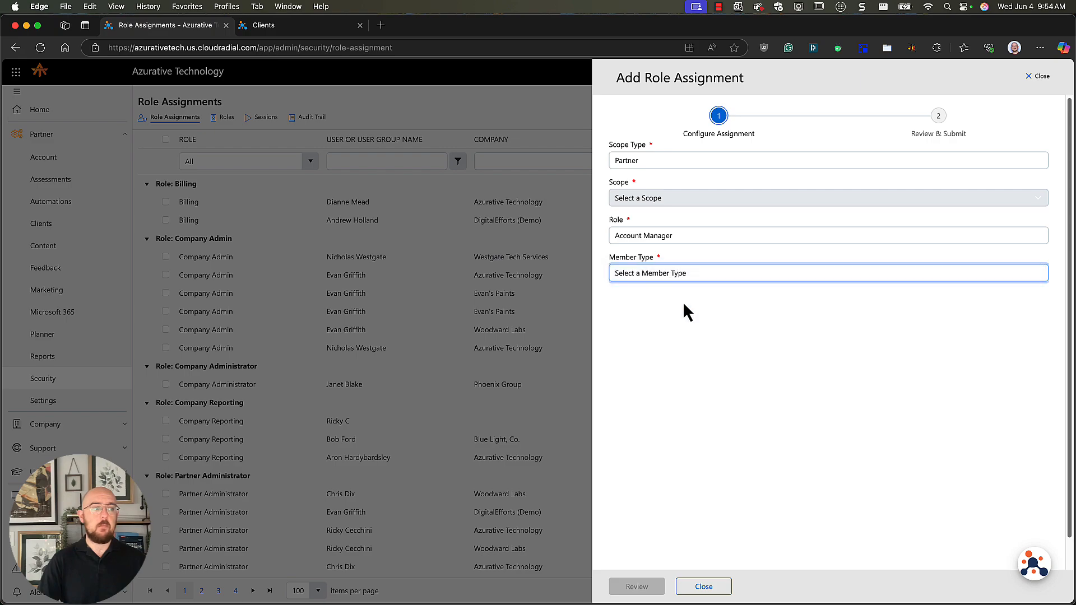
pyautogui.scroll(-10, 714, 420)
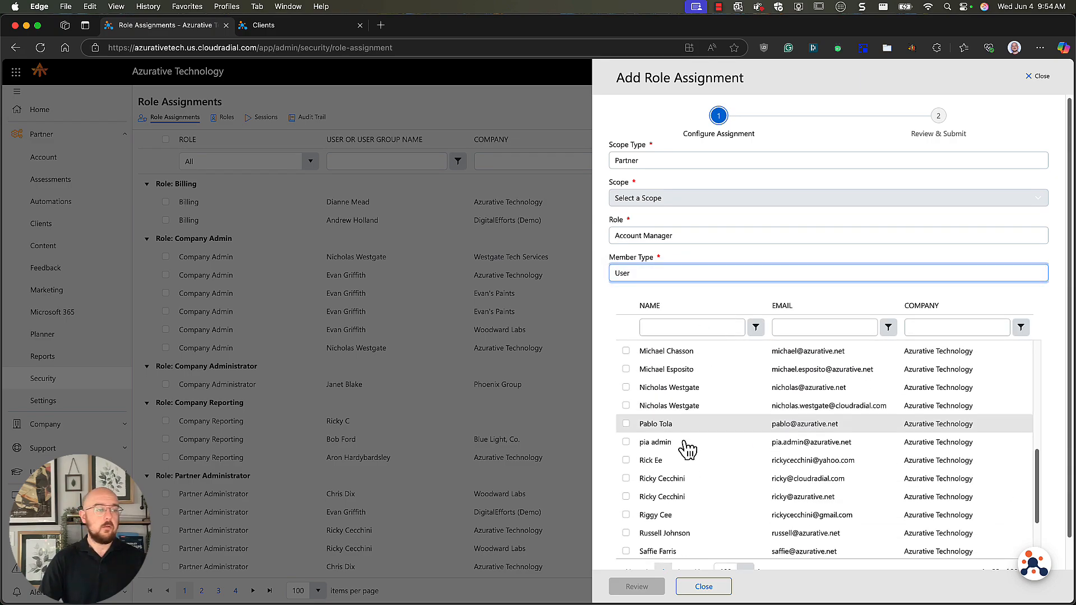
pyautogui.click(625, 533)
pyautogui.click(639, 586)
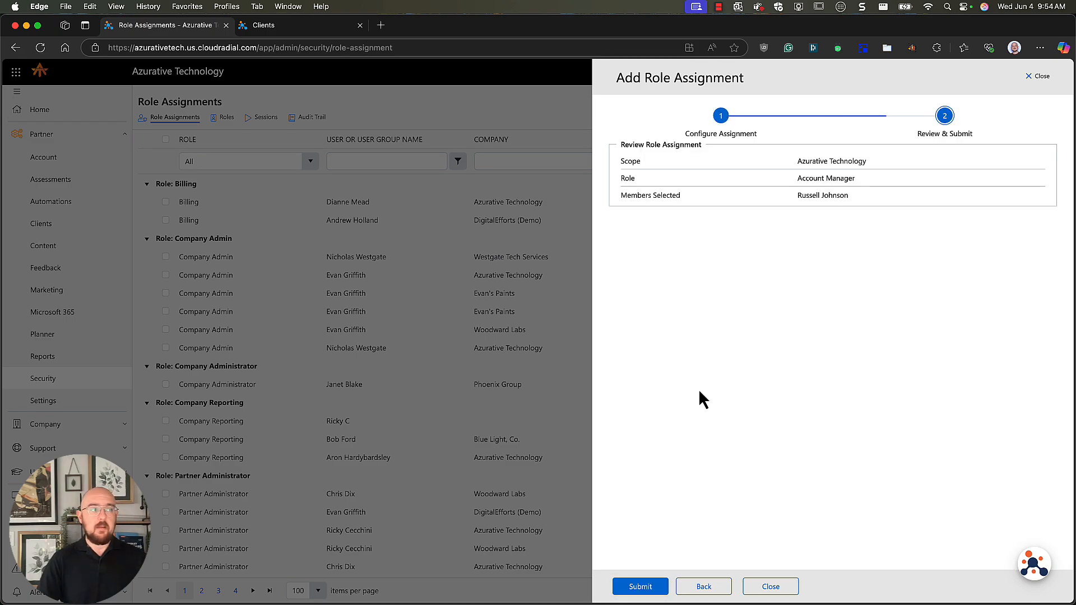
pyautogui.click(645, 585)
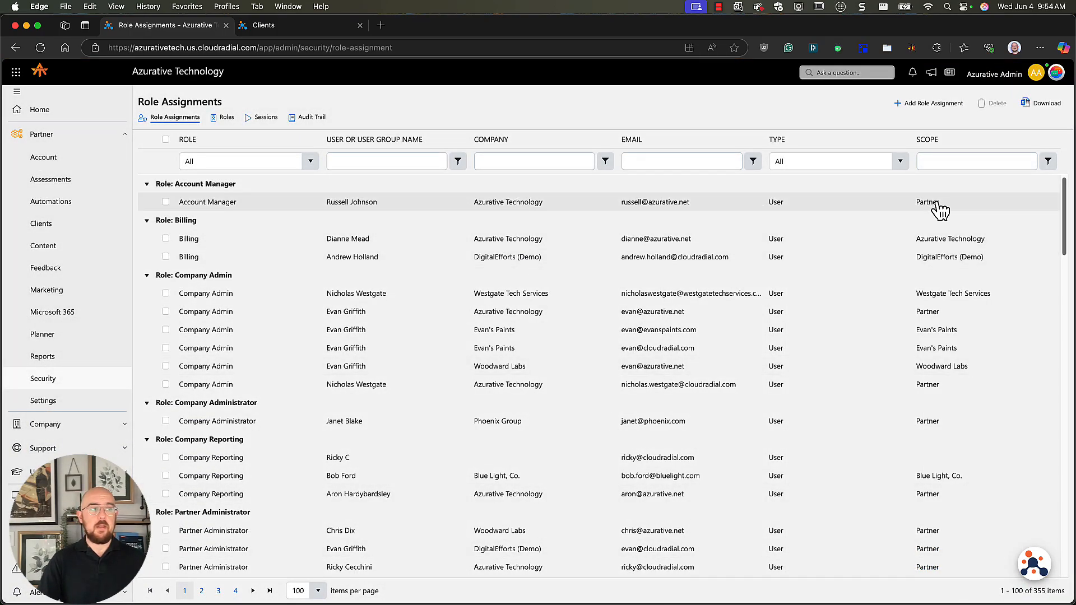
# Reload the assigned user's portal session, examine which companies the Partner clients list offers, and return to the admin's role assignments
pyautogui.click(274, 26)
pyautogui.click(47, 50)
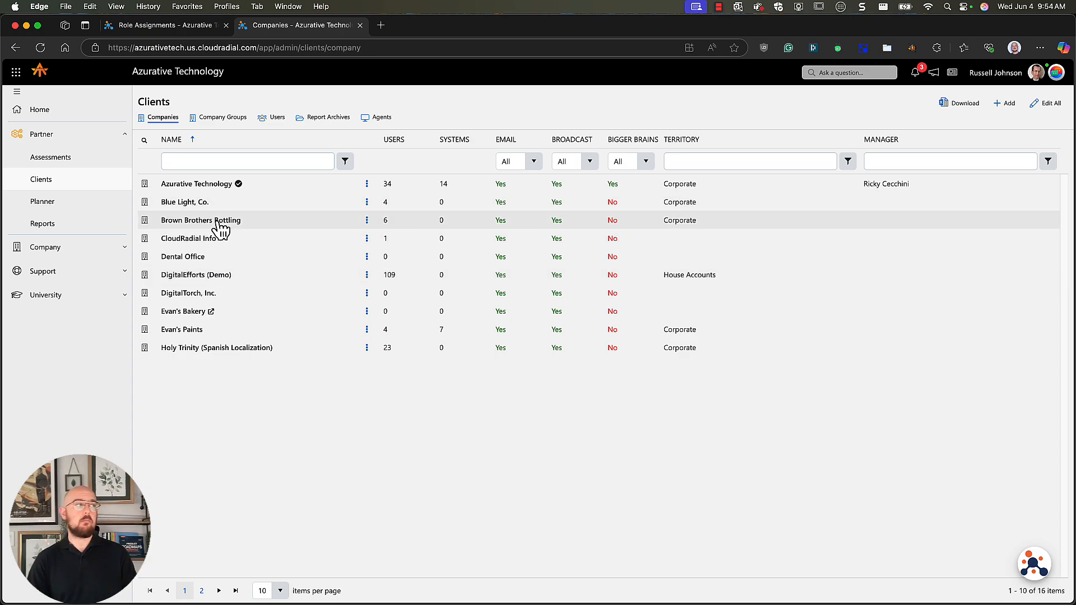
pyautogui.click(165, 26)
pyautogui.click(895, 111)
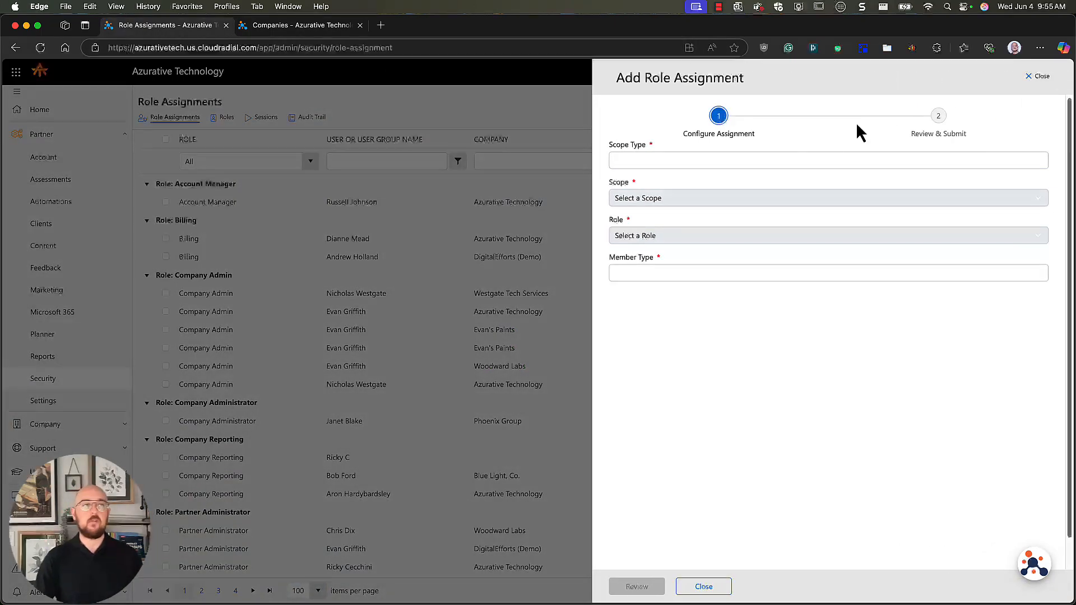
pyautogui.click(772, 159)
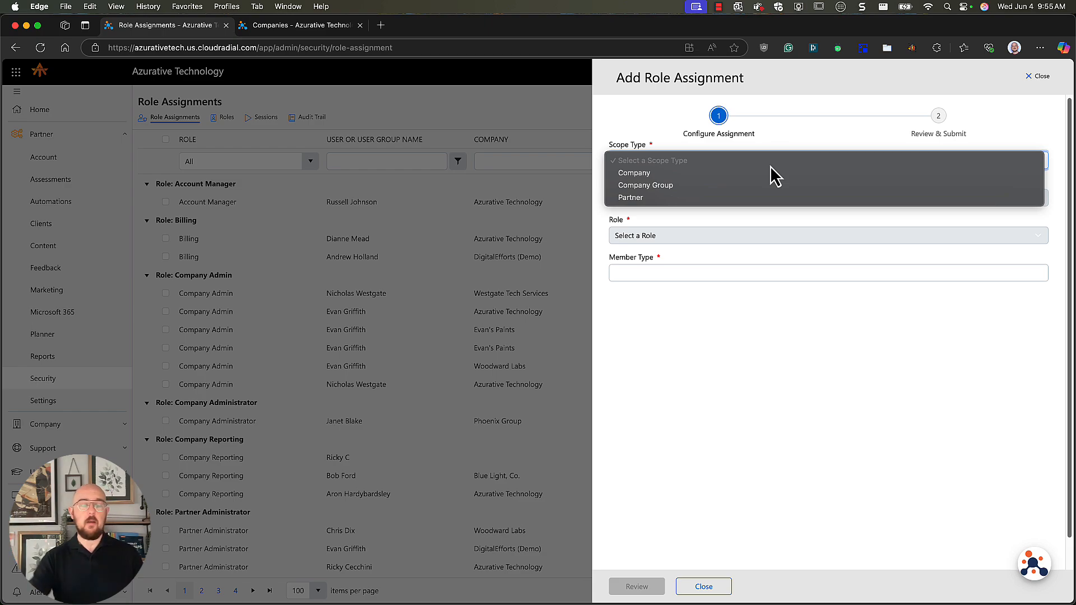
pyautogui.click(779, 126)
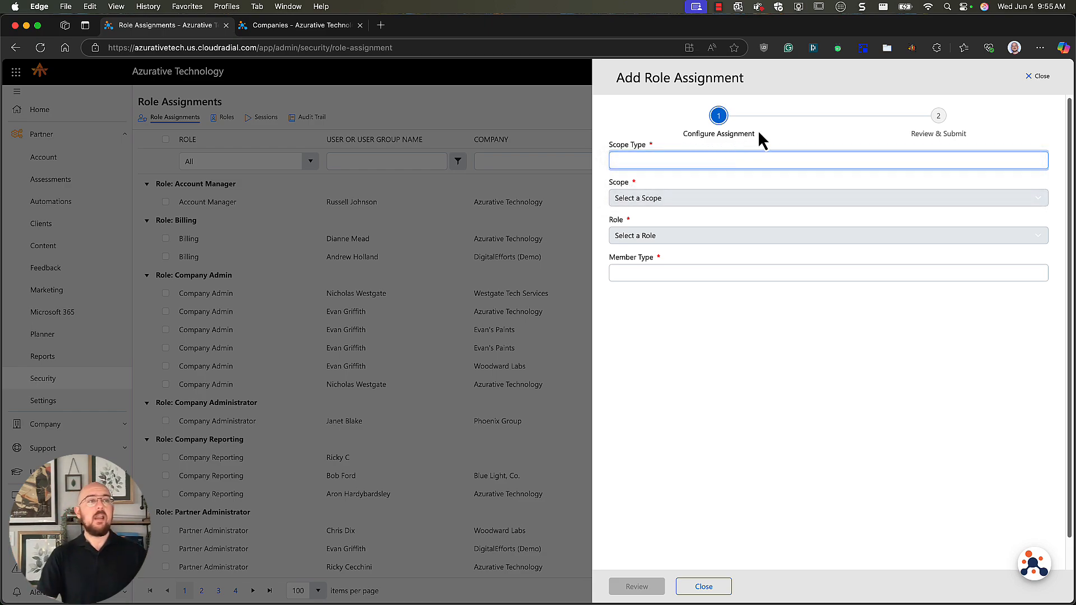
pyautogui.click(1035, 75)
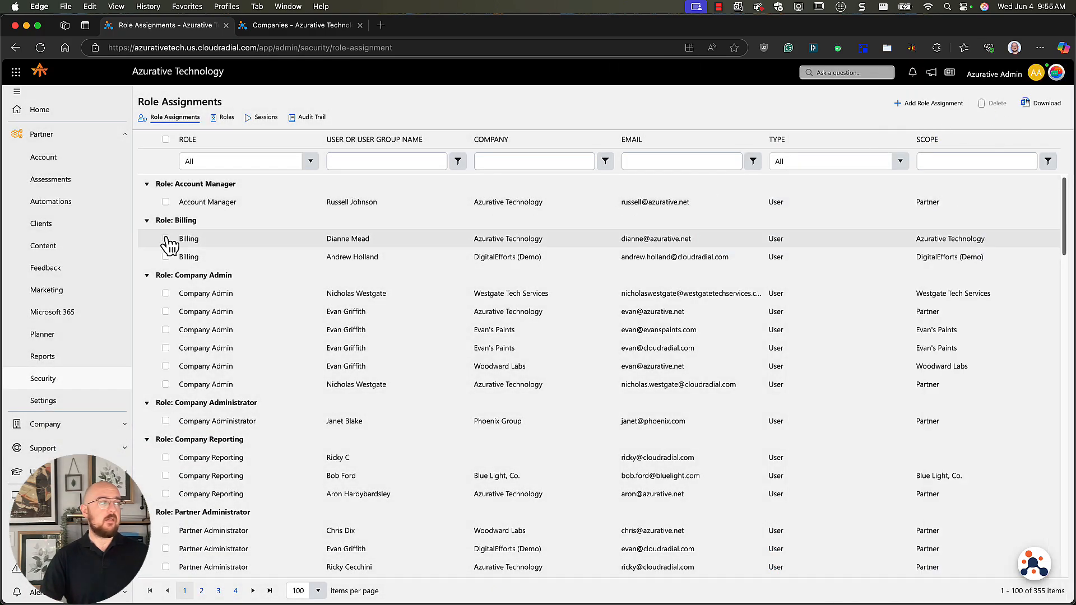
# Delete the Account Manager assignment that has the Partner scope
pyautogui.click(165, 202)
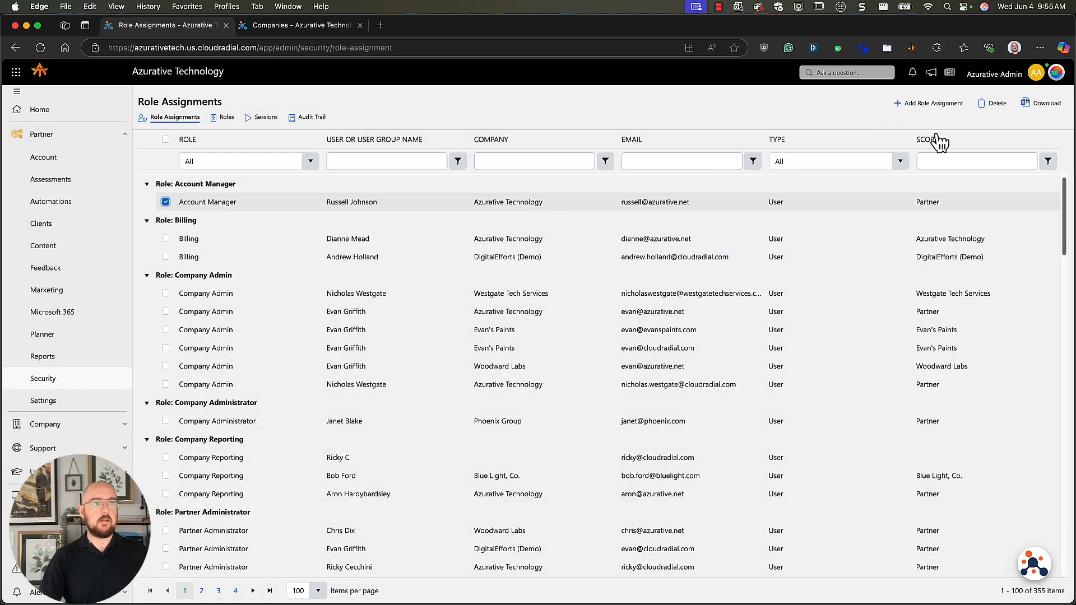
pyautogui.click(997, 107)
pyautogui.click(486, 165)
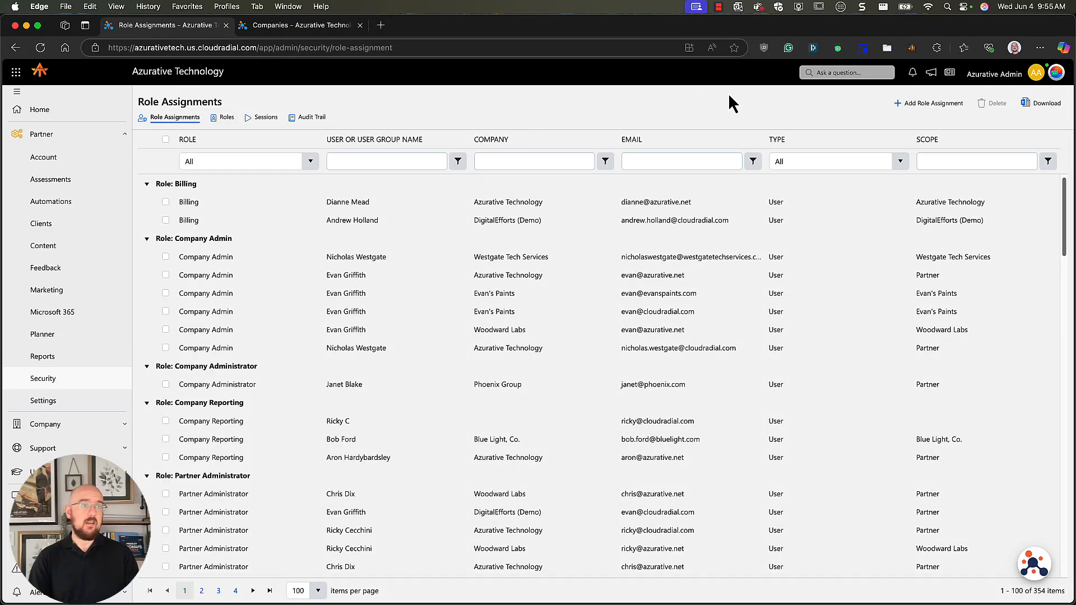
# Start a role assignment with scope type Company Group, scope Management Group A, role Account Manager and member type User
pyautogui.click(919, 103)
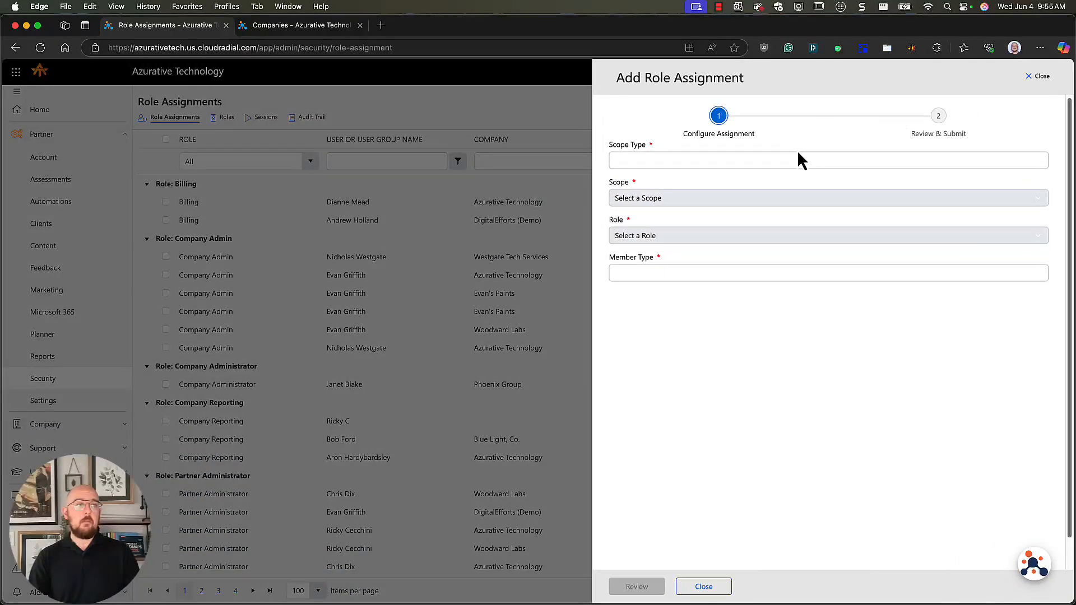
pyautogui.click(798, 157)
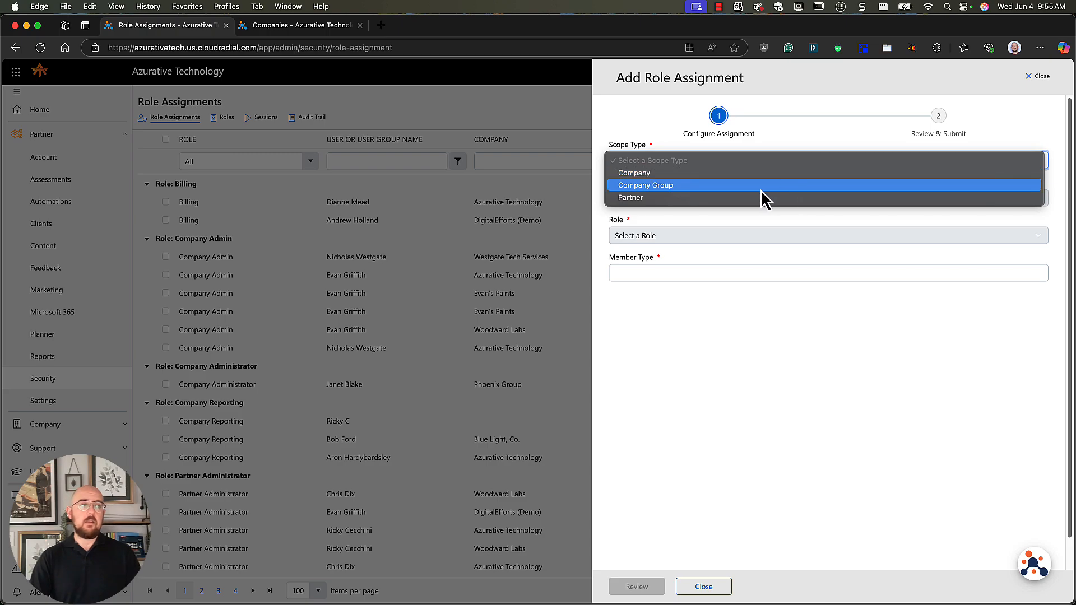
pyautogui.click(674, 186)
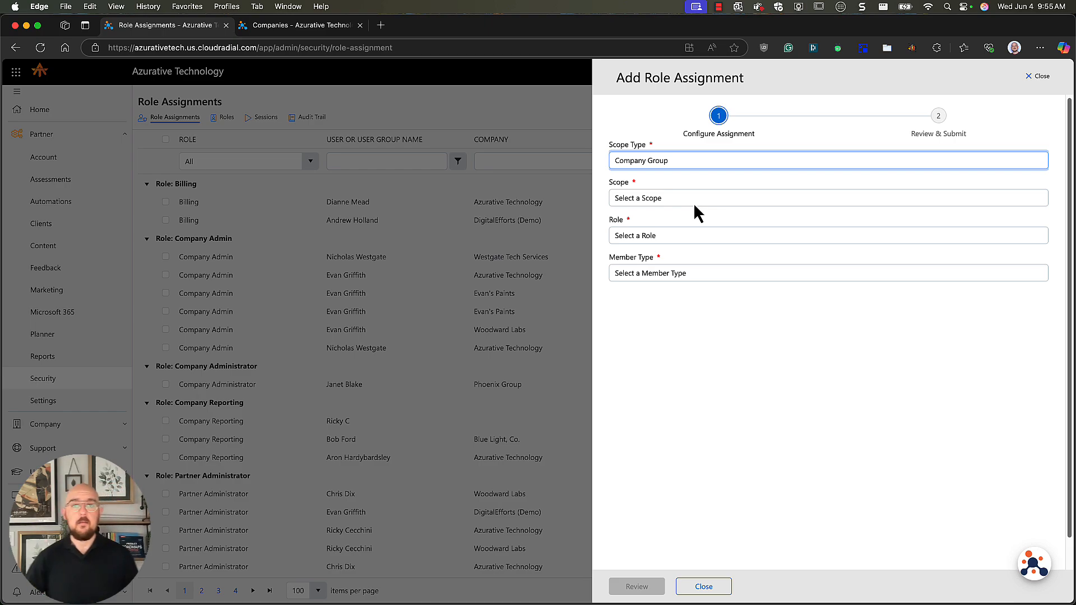
pyautogui.click(693, 202)
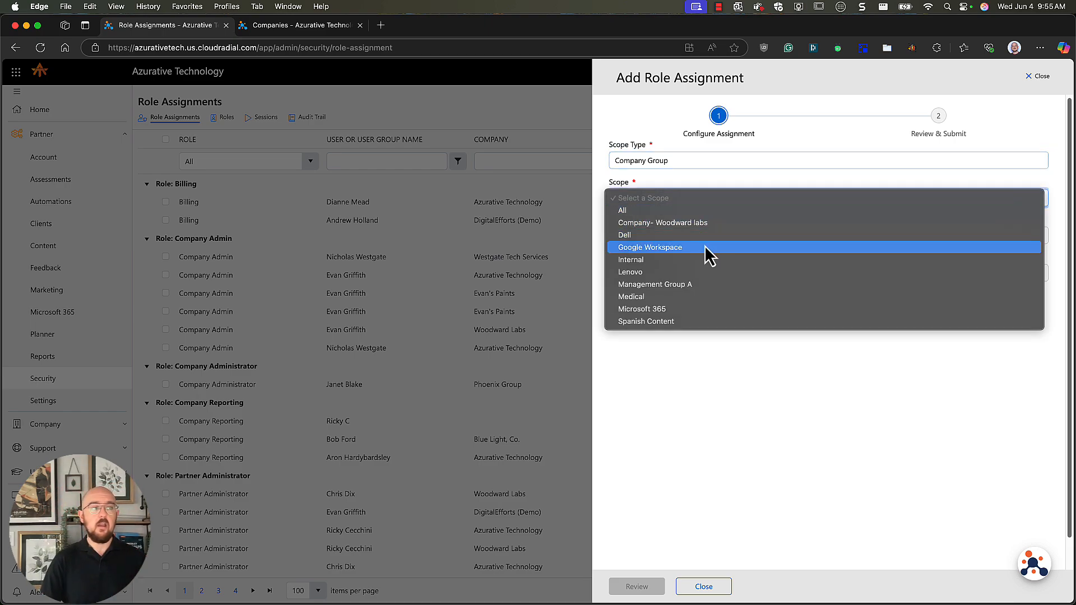
pyautogui.click(715, 288)
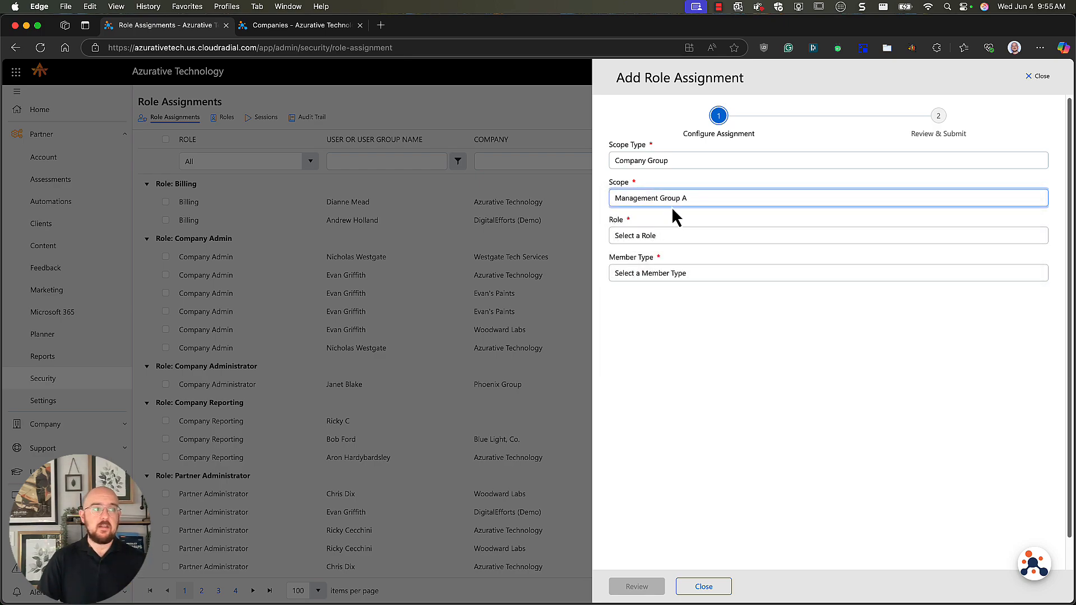
pyautogui.click(679, 237)
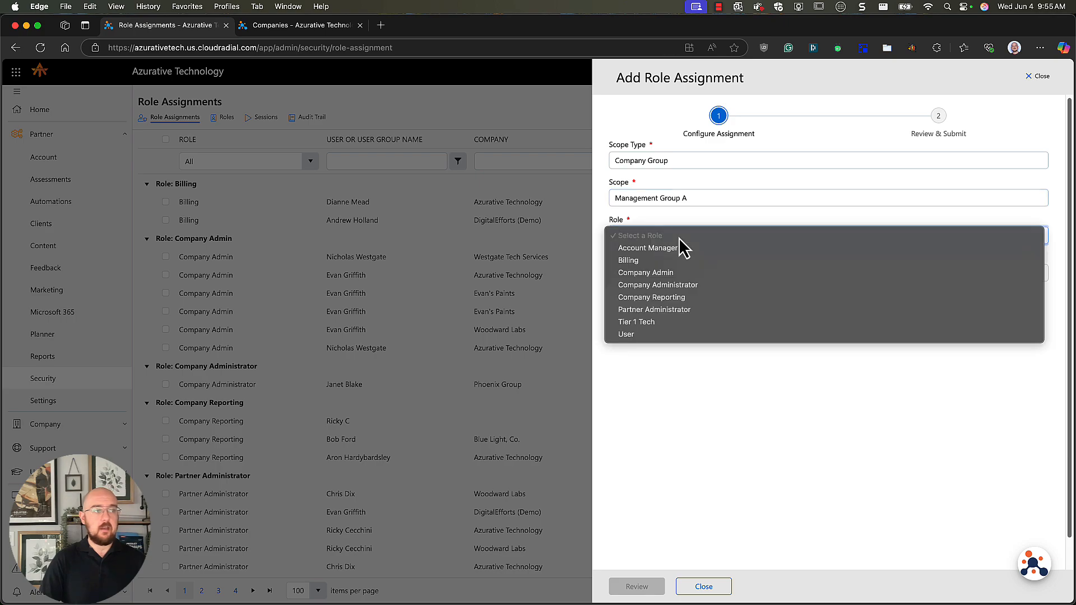
pyautogui.click(680, 248)
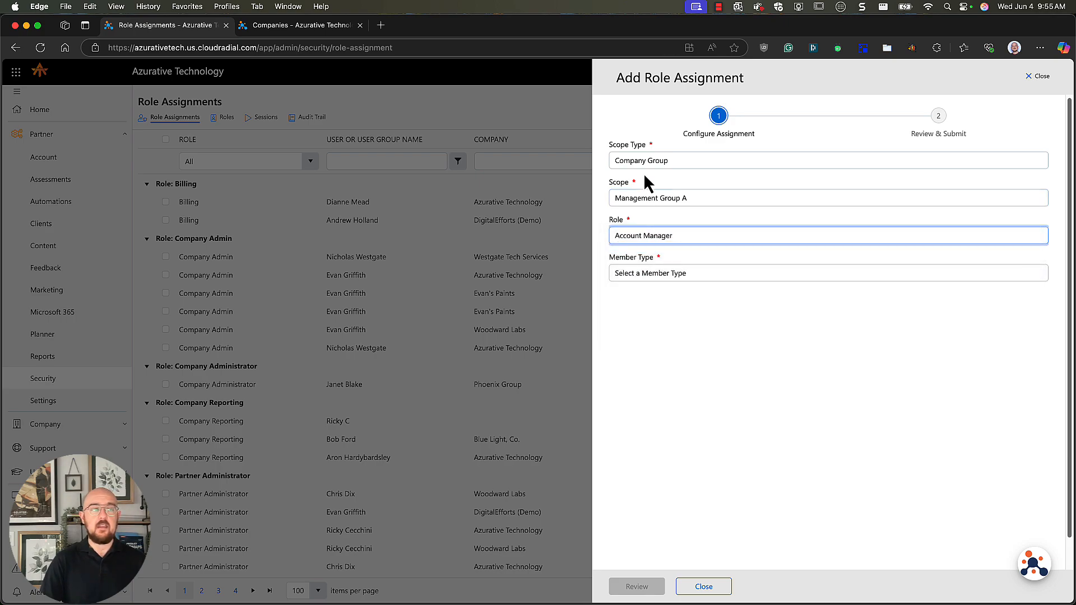
pyautogui.click(698, 272)
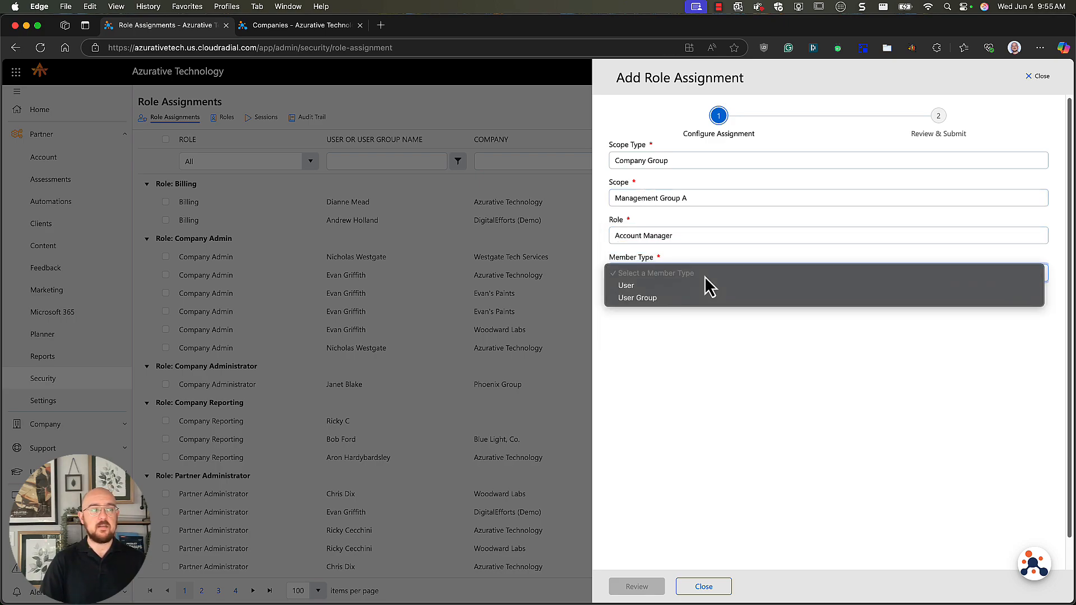
pyautogui.click(701, 284)
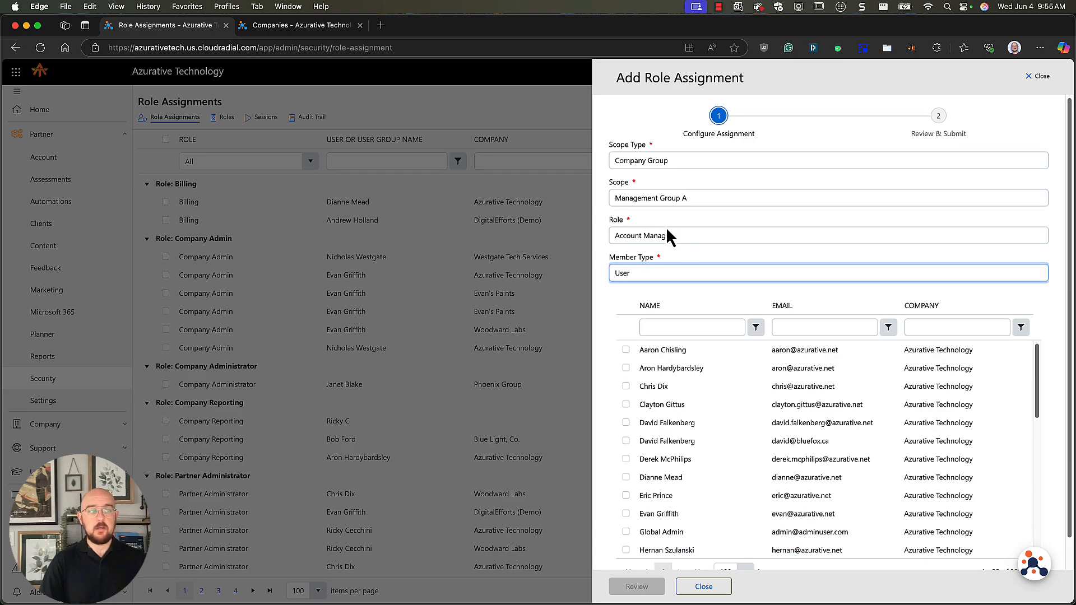
# Preview the groups available under the User Group member type and restore the member type to User
pyautogui.click(690, 272)
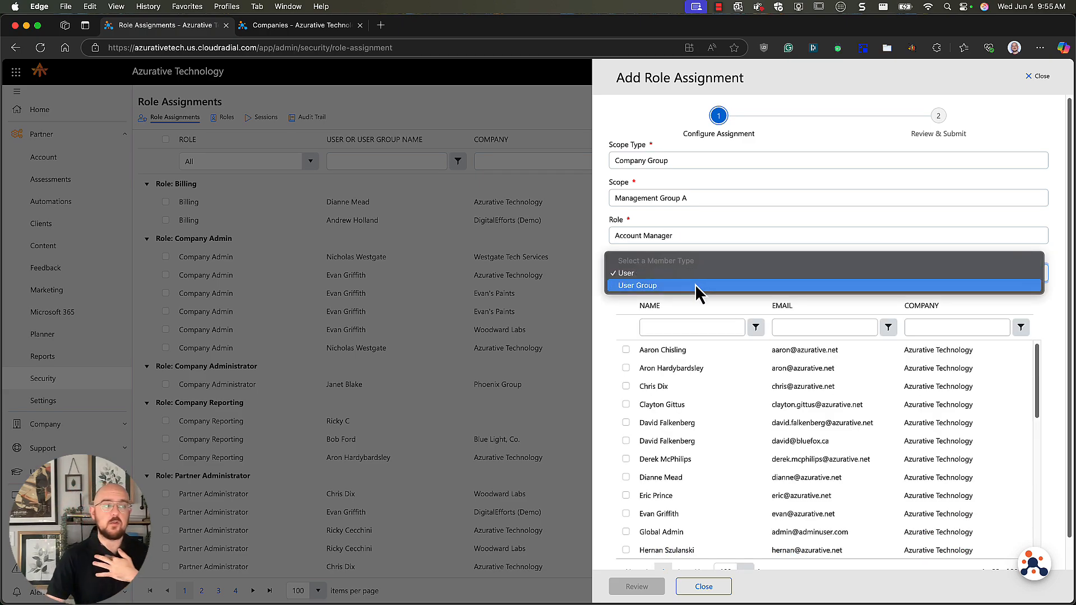
pyautogui.click(694, 284)
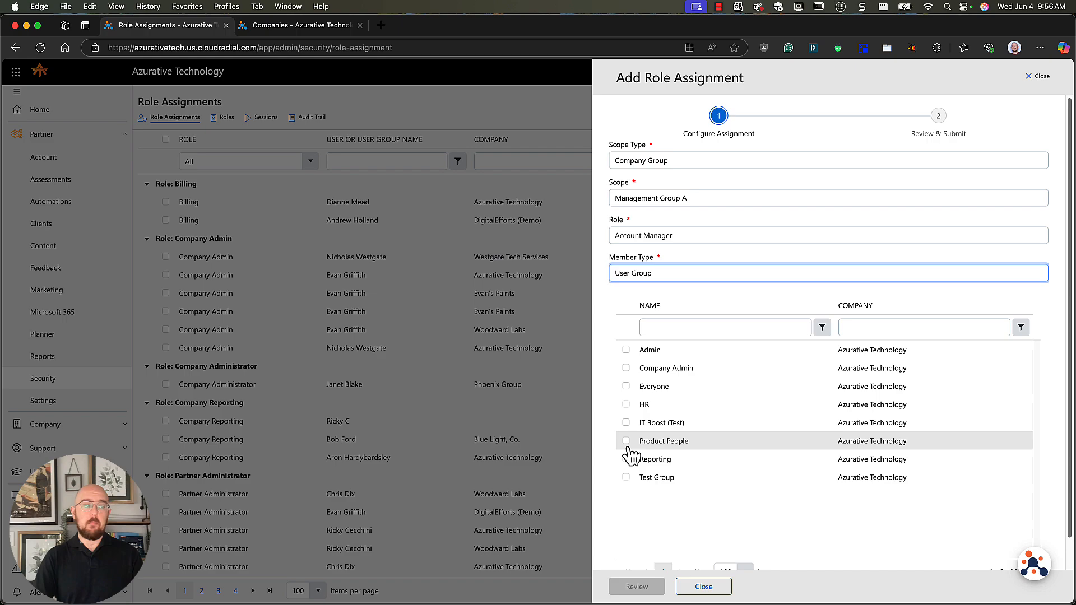
pyautogui.click(660, 266)
pyautogui.click(659, 261)
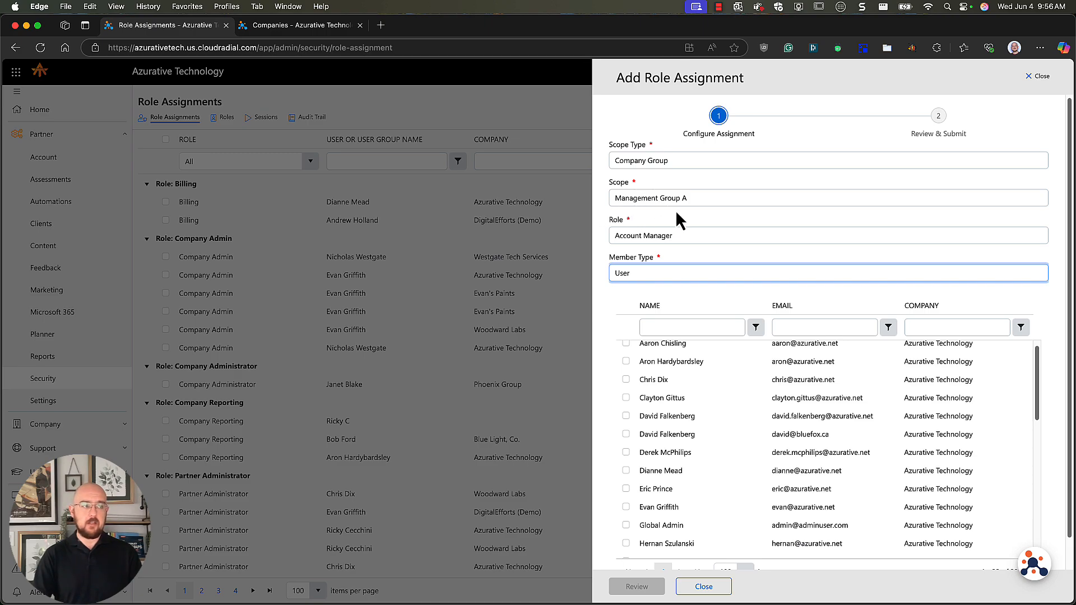
# Select the Azurative Technology employee acting as account manager, then review and submit the Management Group A assignment
pyautogui.scroll(-10, 684, 437)
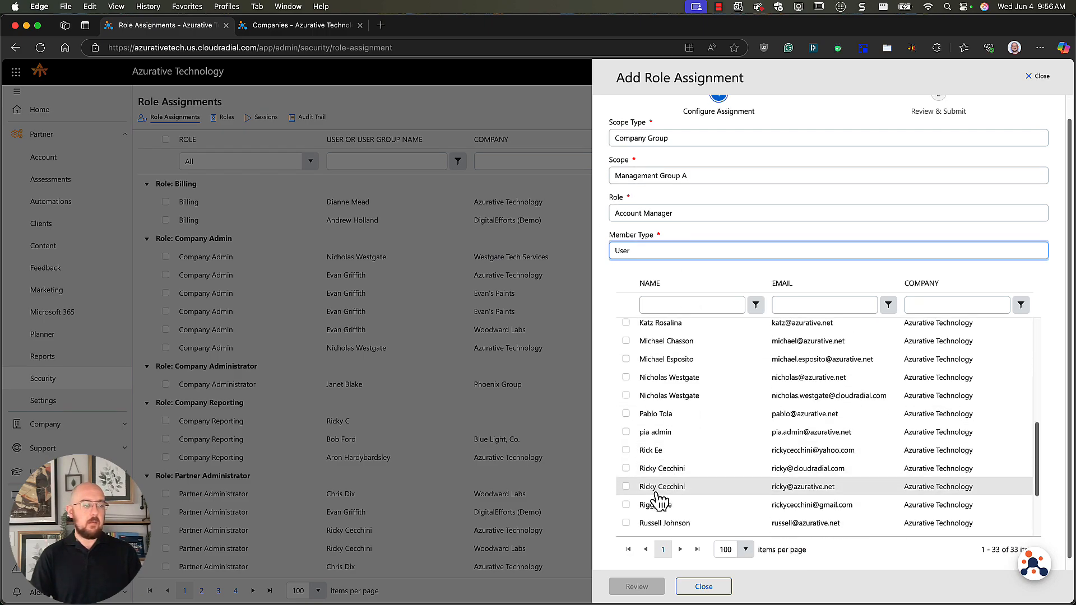
pyautogui.scroll(-1, 659, 500)
pyautogui.click(626, 495)
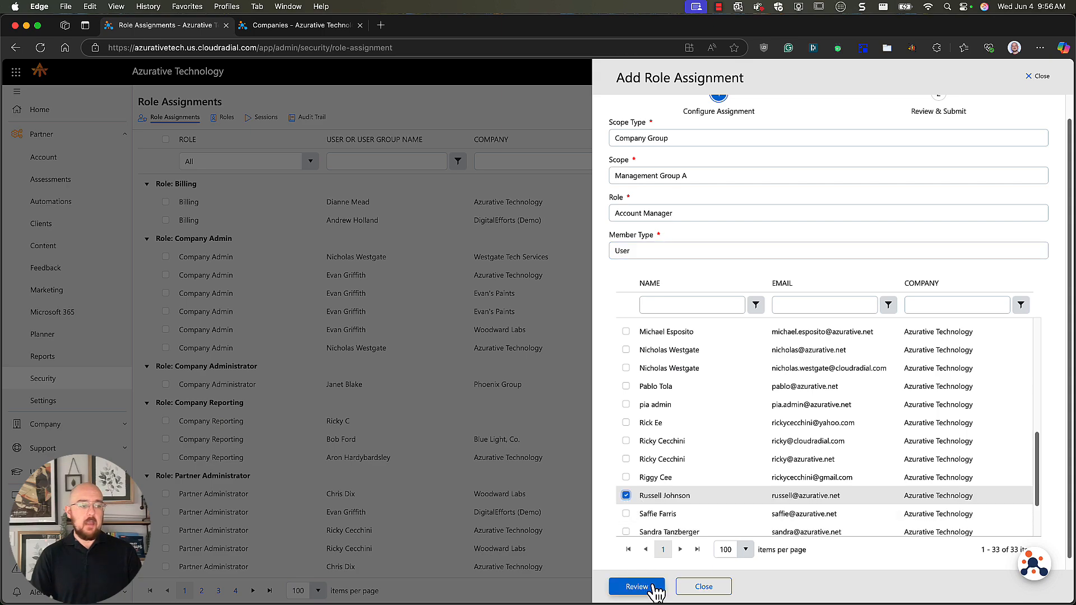
pyautogui.click(637, 587)
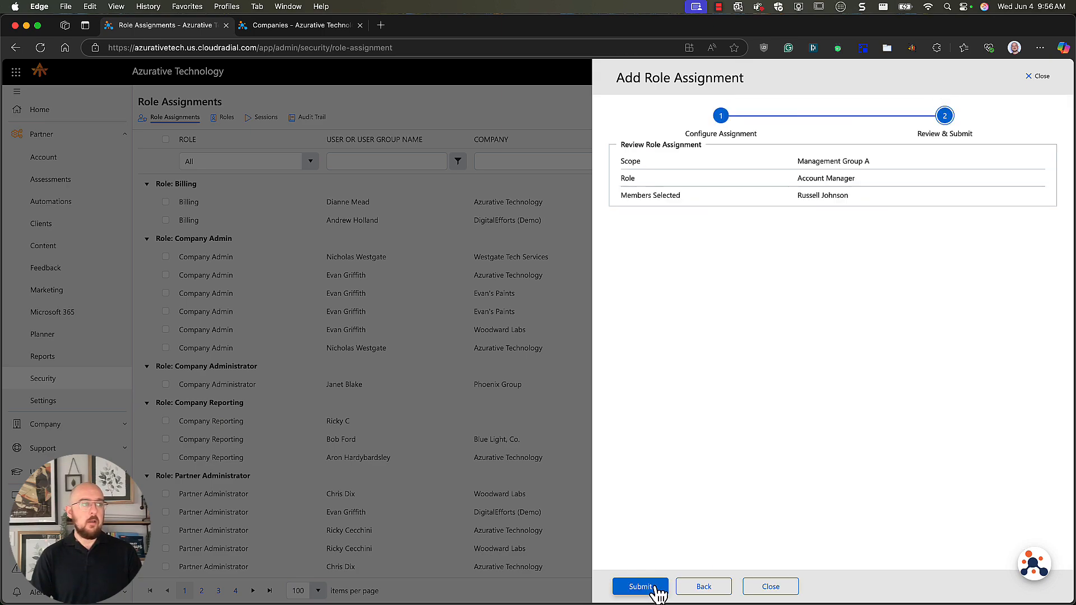
pyautogui.click(639, 586)
# Reload the assigned user's clients list to check access under the Management Group A scope, and return to the admin session
pyautogui.click(335, 25)
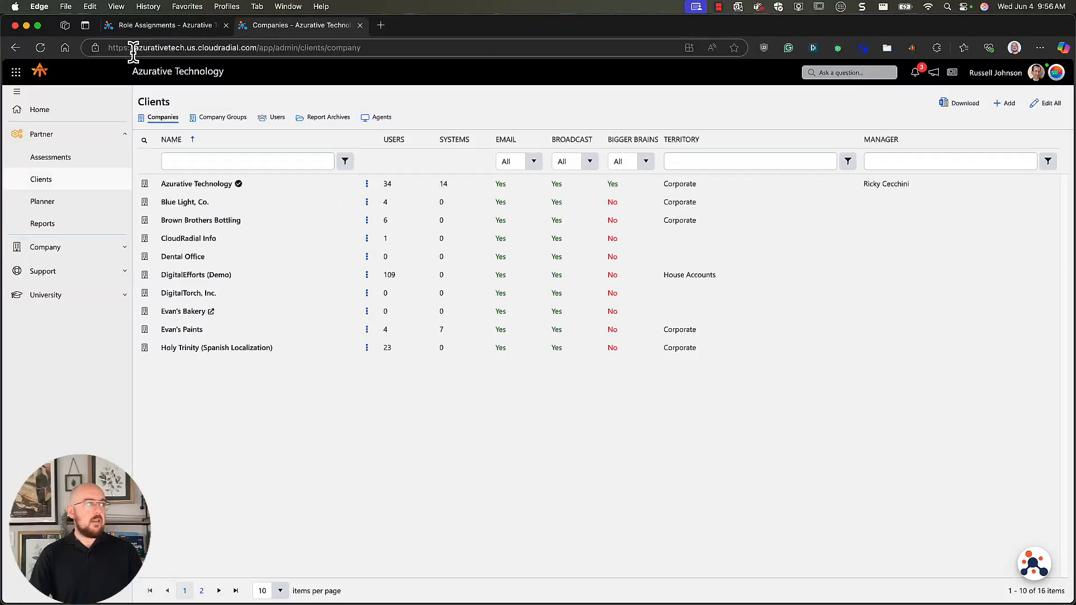
pyautogui.click(40, 47)
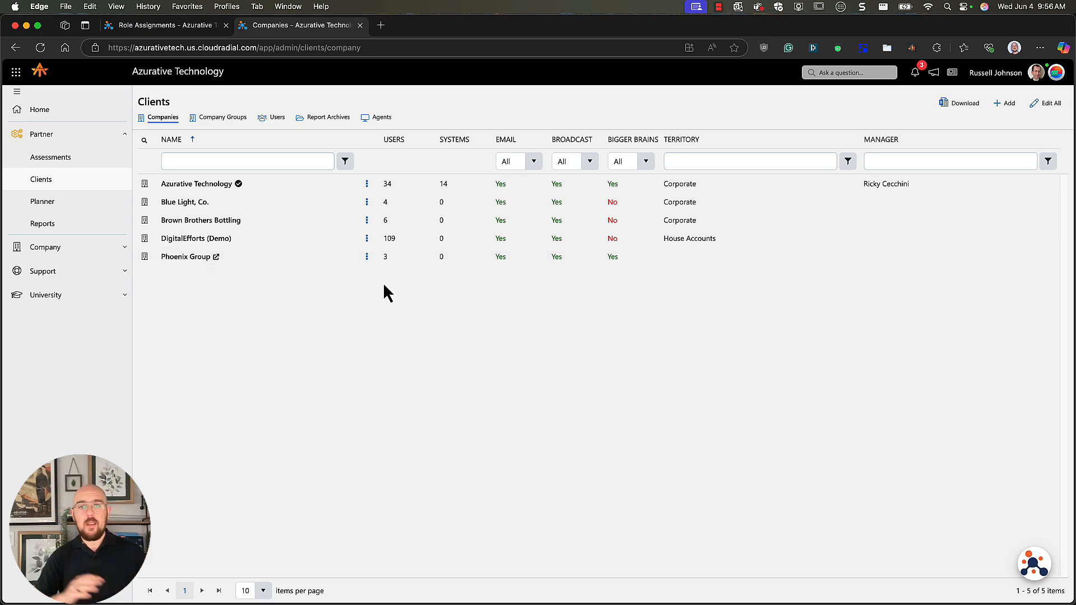
pyautogui.click(181, 25)
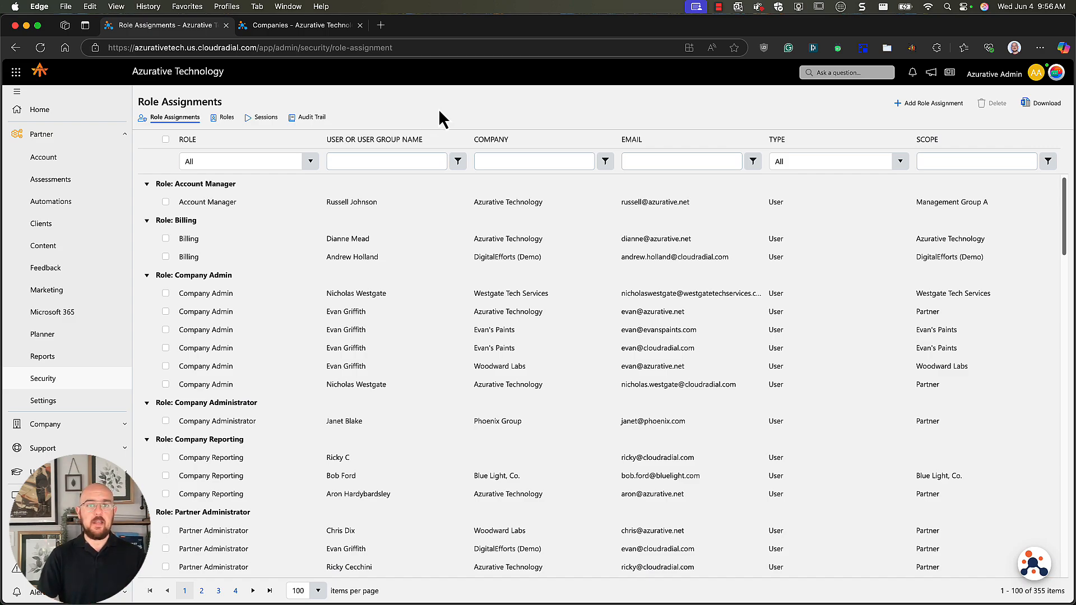
# Open the Roles list, examine the settings and module permissions offered for a new role, and close the form without saving
pyautogui.click(222, 116)
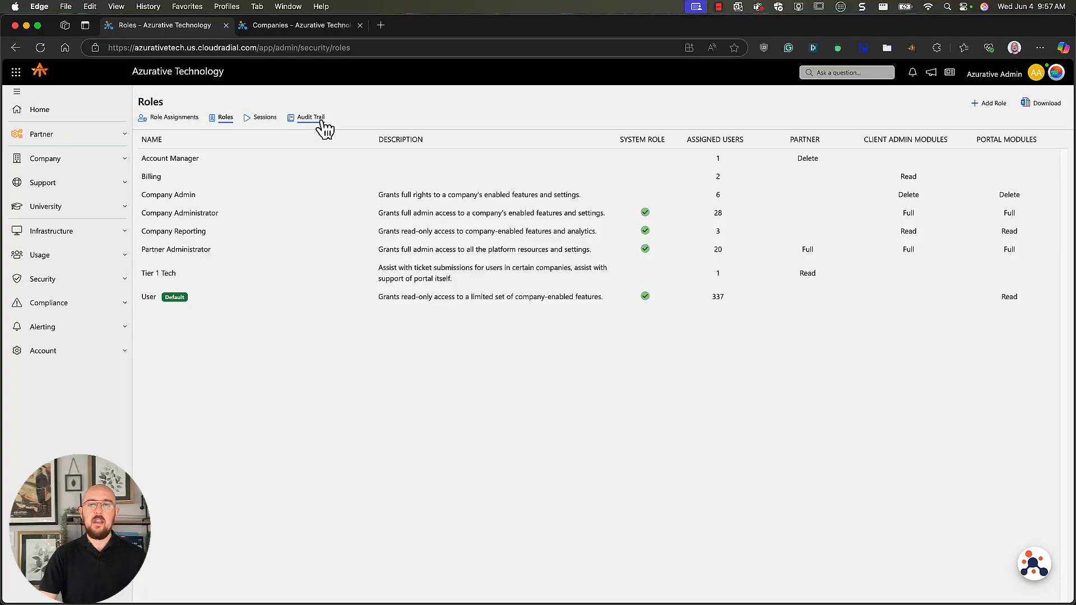
pyautogui.click(979, 106)
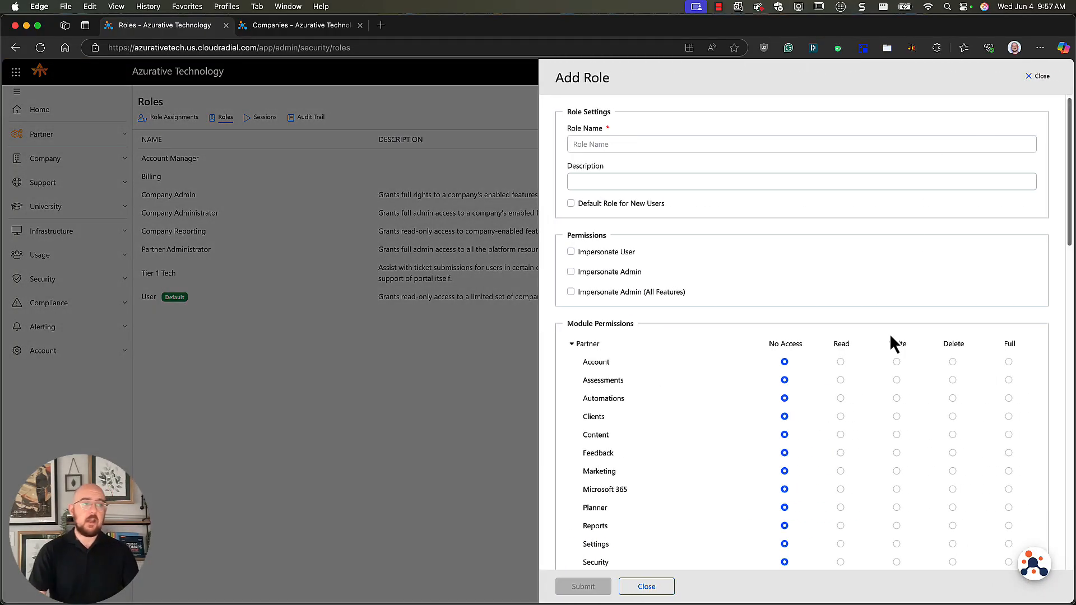
pyautogui.scroll(-2, 889, 334)
pyautogui.scroll(-1, 795, 386)
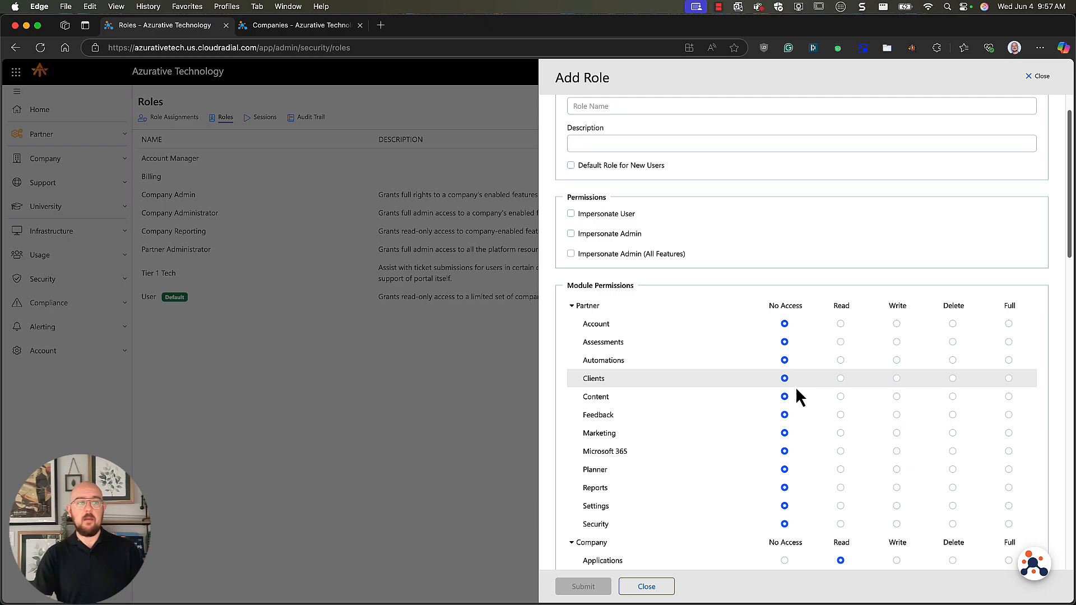
pyautogui.scroll(1, 795, 385)
pyautogui.scroll(2, 795, 386)
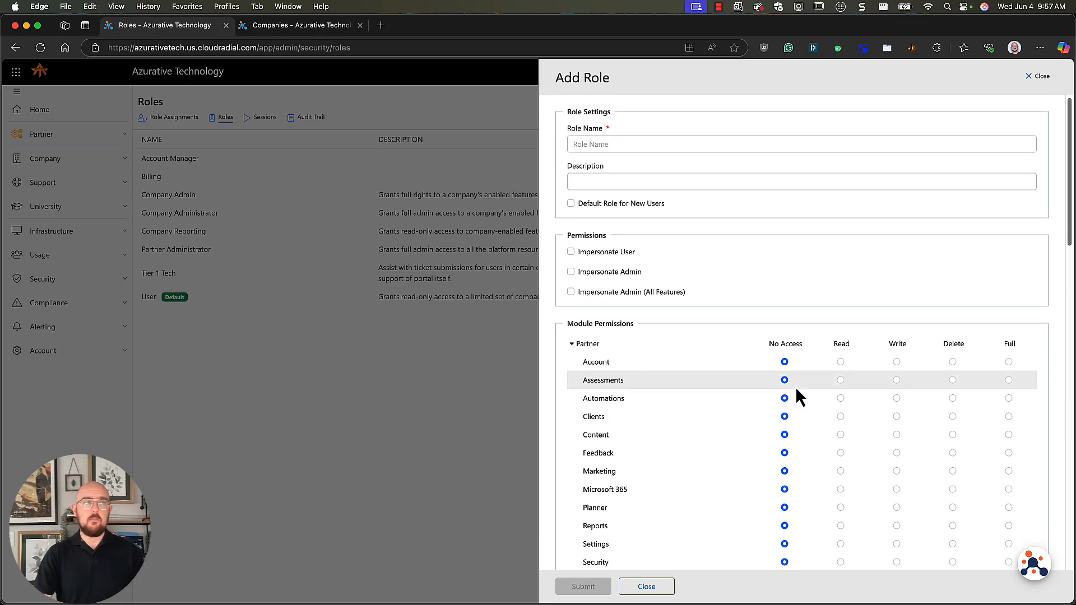
pyautogui.click(1038, 76)
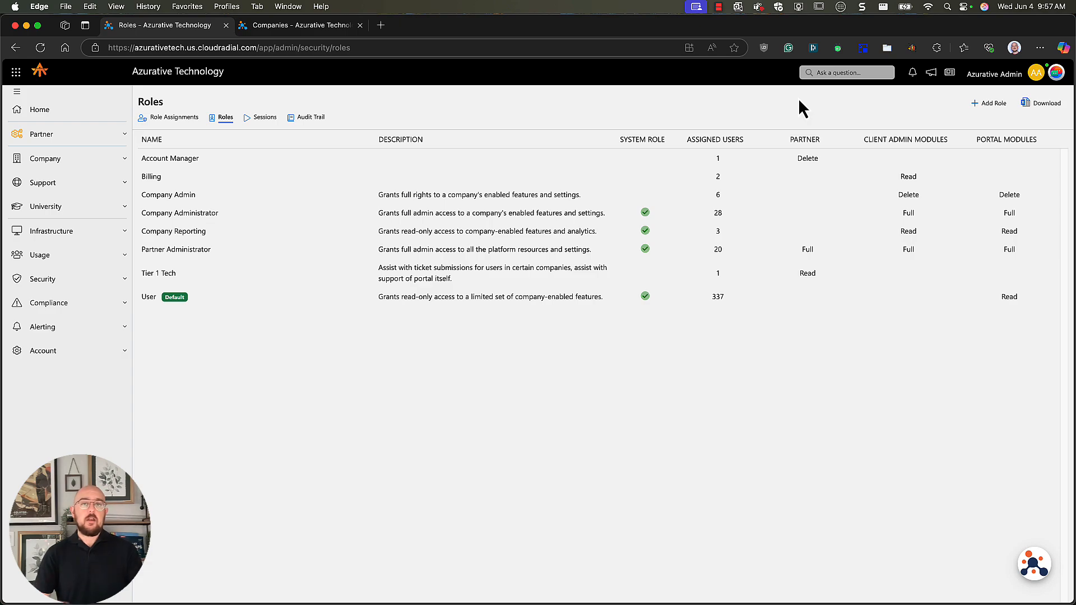